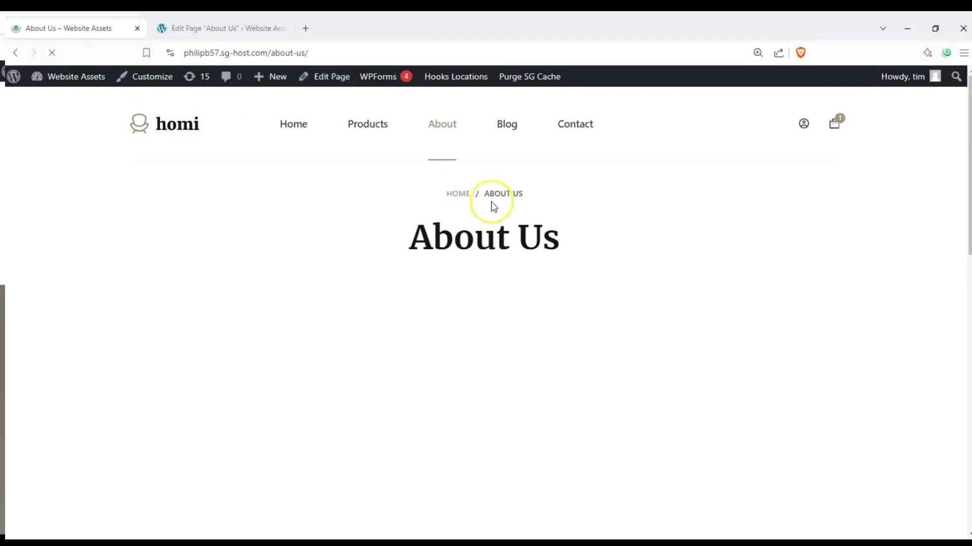
Step: Scroll through the live About Us page to review its content
scroll(694, 217, "down", 2)
scroll(694, 217, "up", 2)
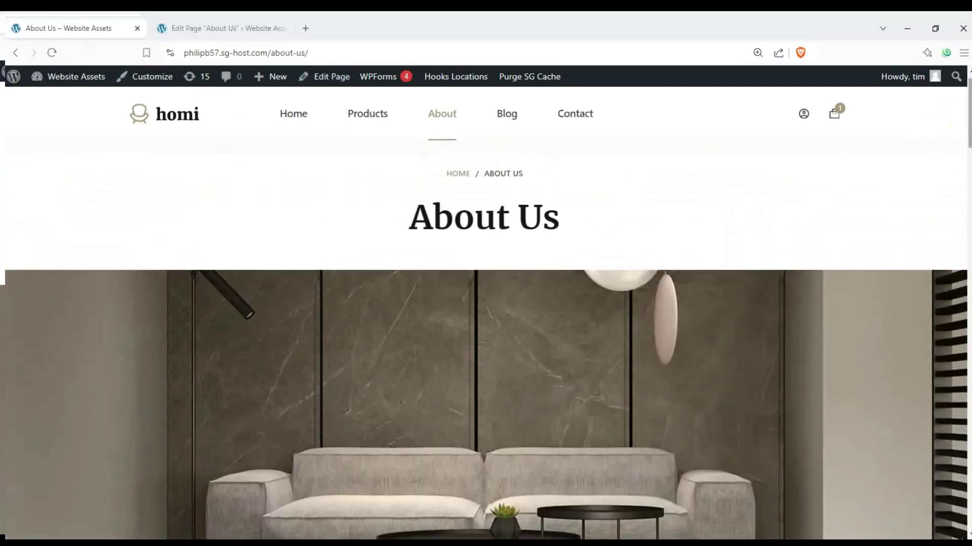
scroll(693, 217, "down", 5)
scroll(485, 339, "down", 8)
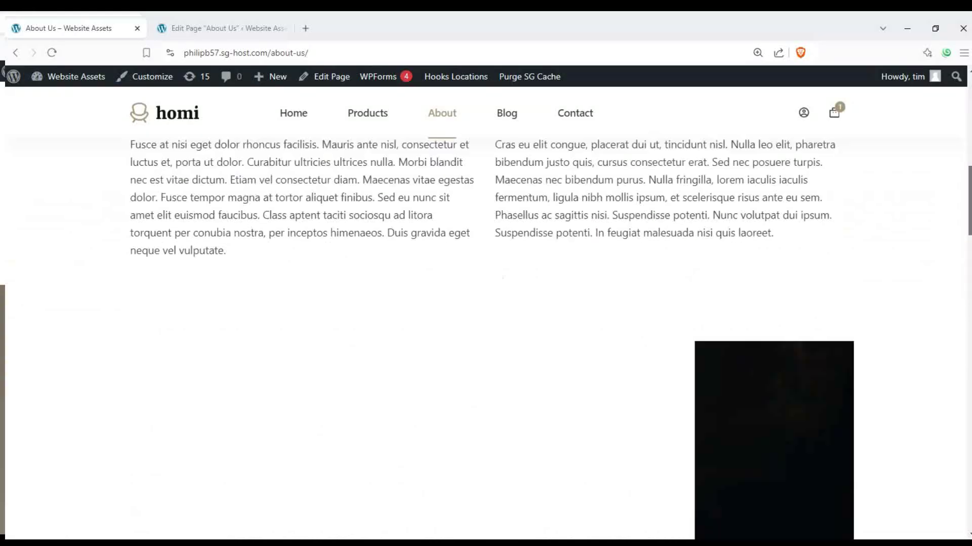
scroll(486, 339, "up", 12)
scroll(485, 339, "down", 8)
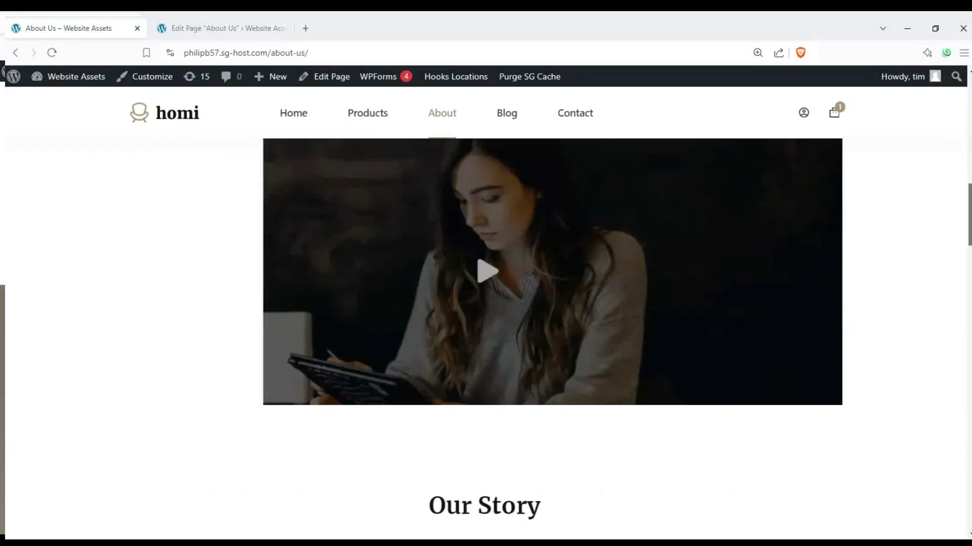
scroll(486, 339, "up", 10)
scroll(485, 339, "down", 4)
scroll(485, 339, "down", 6)
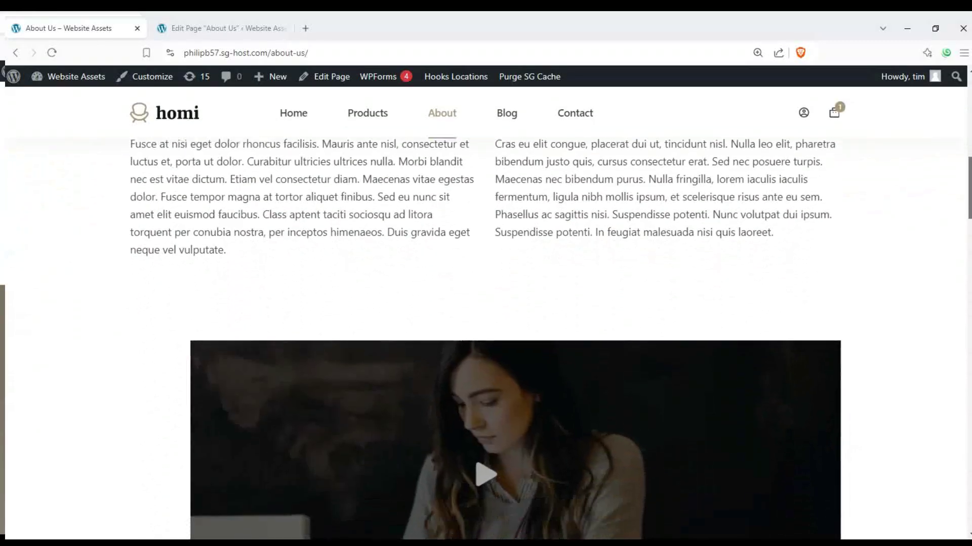
scroll(486, 339, "up", 10)
scroll(486, 339, "down", 8)
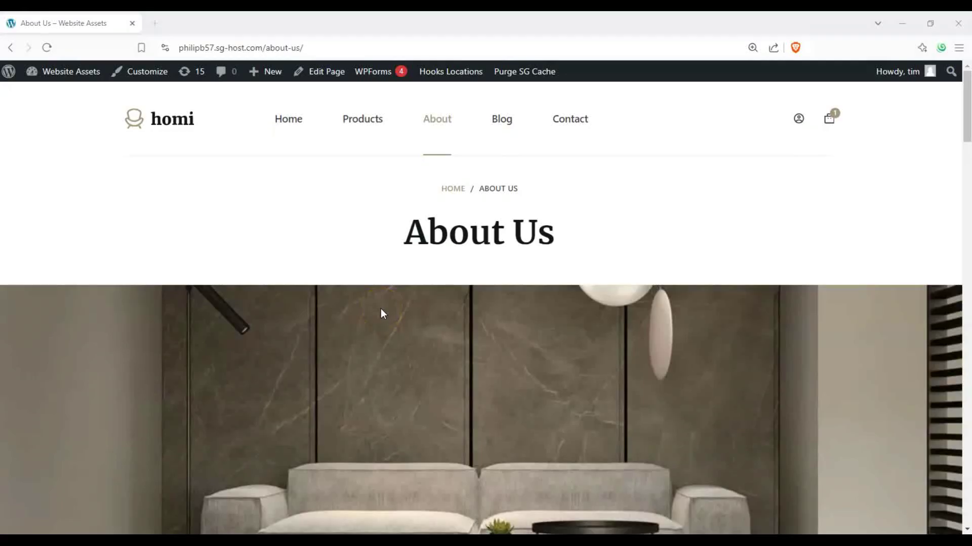
mouse_move(967, 123)
left_mouse_down()
mouse_move(954, 308)
mouse_move(964, 271)
mouse_move(964, 132)
left_mouse_up()
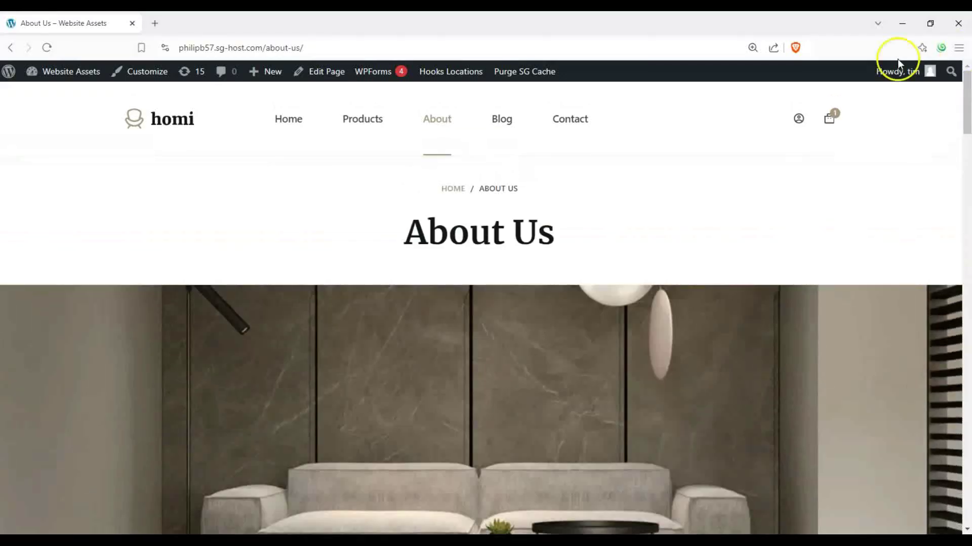
Step: Open the About Us page's Edit Page link in a new browser tab
right_click(333, 81)
left_click(354, 90)
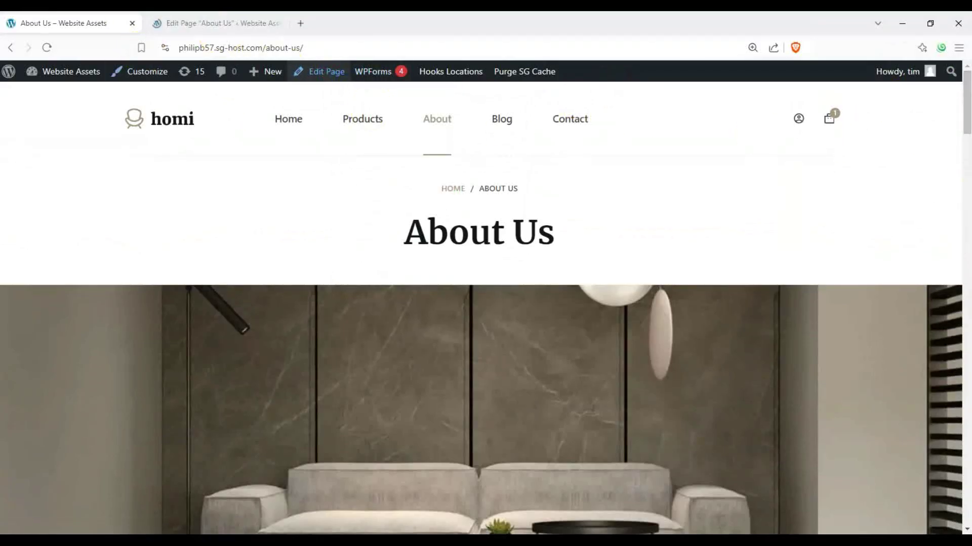
scroll(486, 303, "down", 15)
scroll(486, 304, "up", 12)
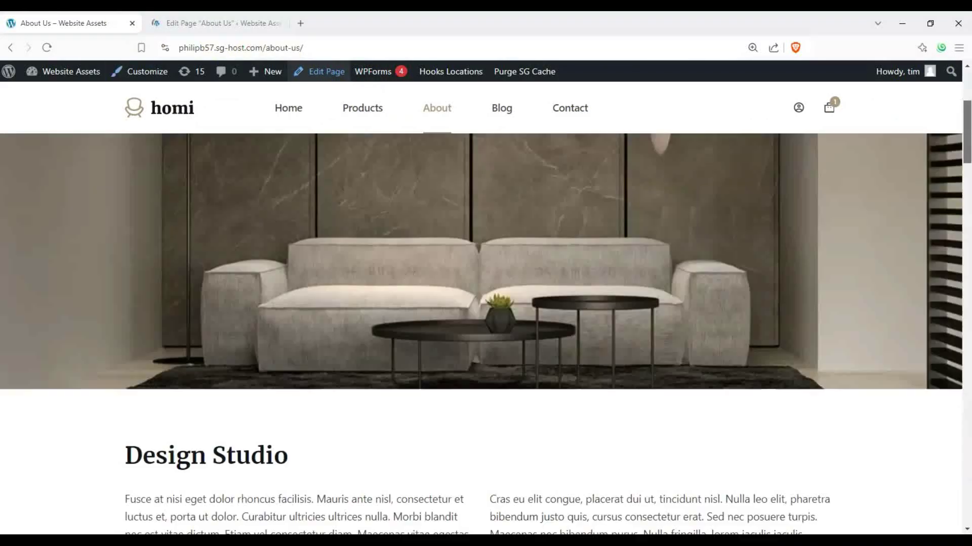
scroll(485, 303, "down", 5)
scroll(486, 303, "up", 10)
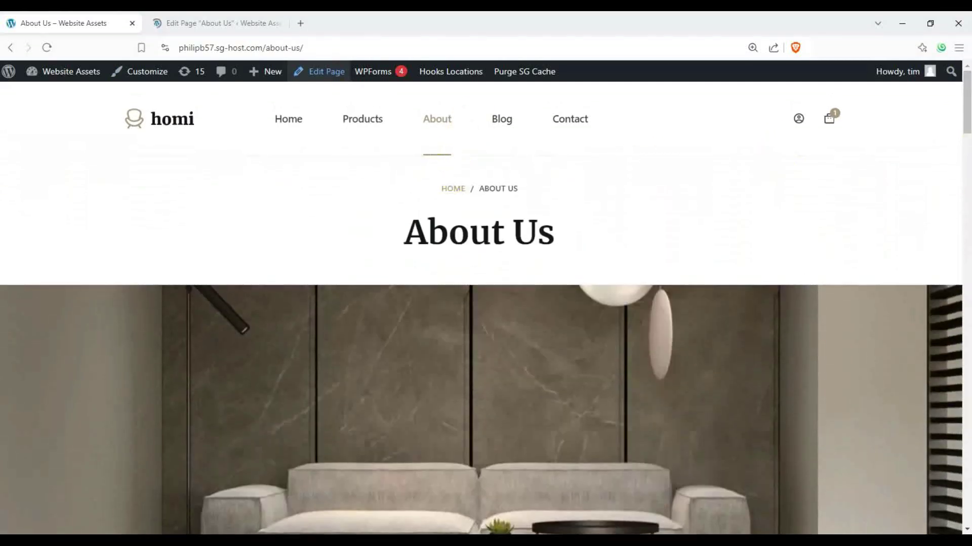
scroll(486, 304, "down", 5)
scroll(486, 304, "up", 5)
scroll(486, 304, "down", 2)
scroll(962, 213, "down", 6)
scroll(962, 213, "up", 4)
scroll(962, 212, "down", 7)
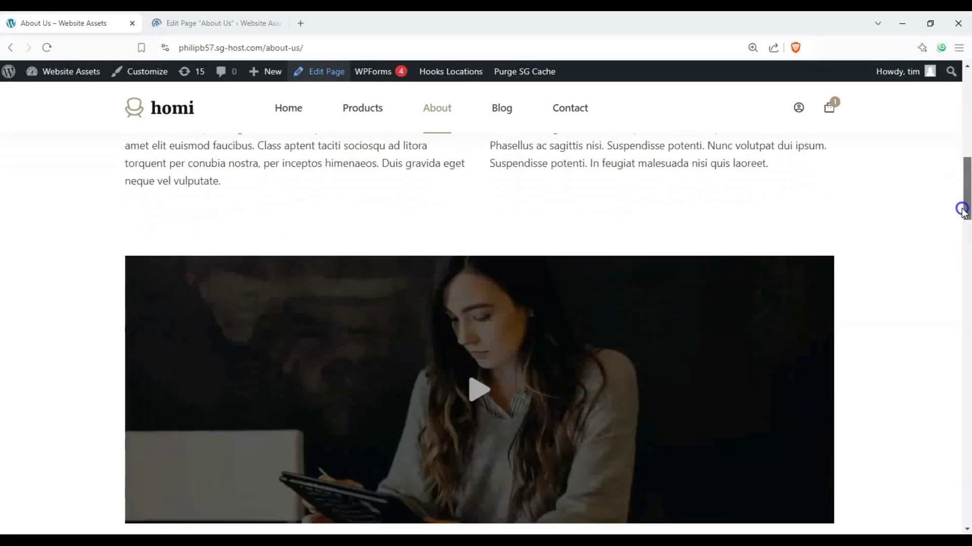
left_click_drag(963, 215, 964, 185)
scroll(486, 303, "down", 10)
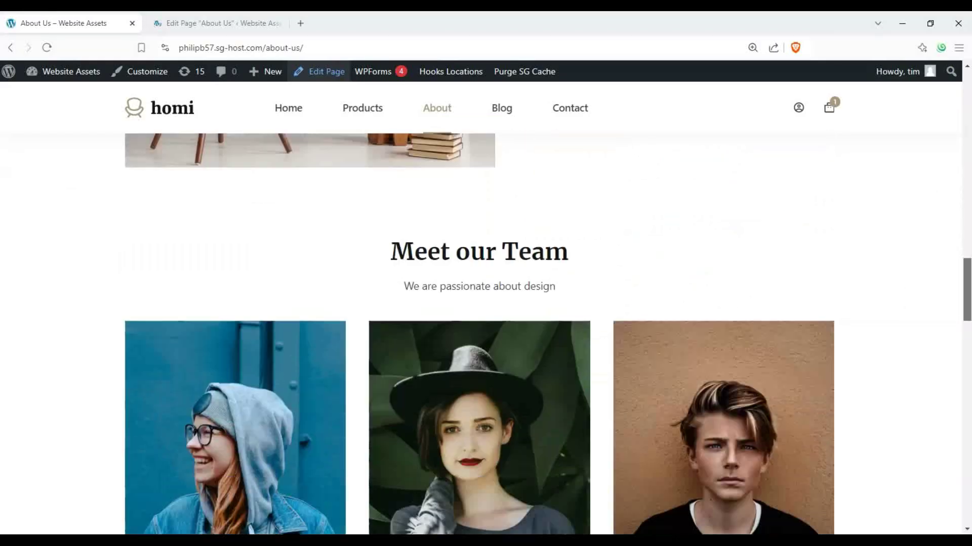
scroll(486, 303, "up", 10)
scroll(485, 304, "up", 10)
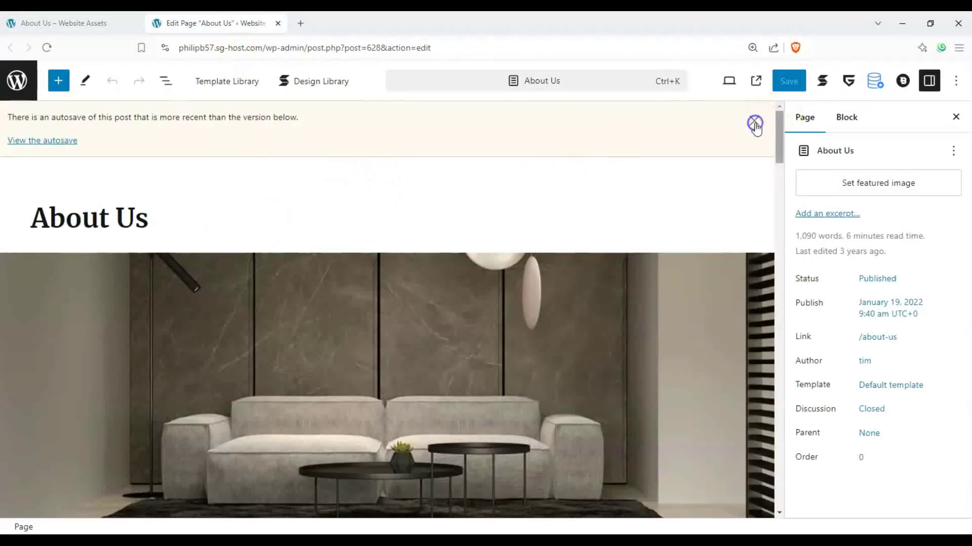
Step: Dismiss the notice about a newer autosave in the editor
left_click(755, 123)
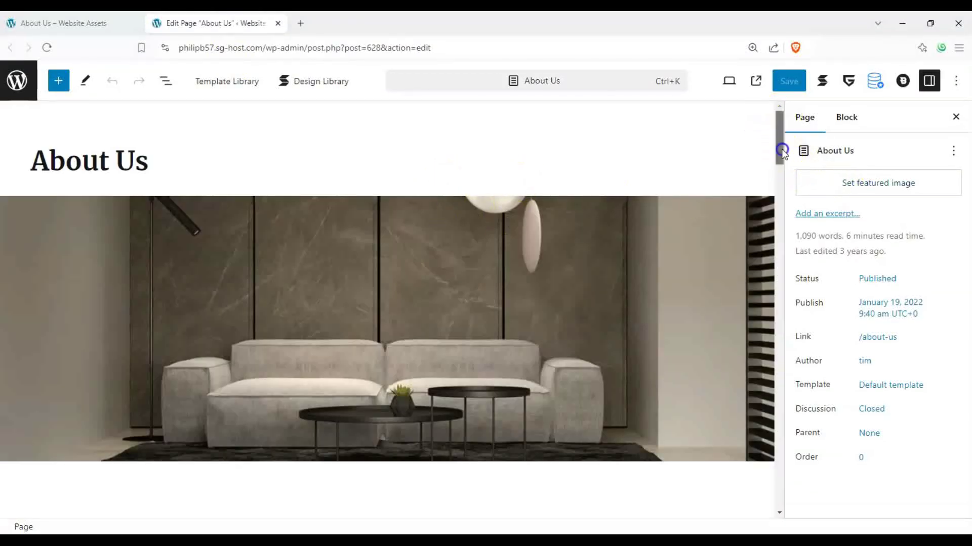
left_click_drag(782, 150, 808, 130)
scroll(515, 245, "down", 6)
scroll(363, 276, "up", 1)
scroll(363, 276, "up", 5)
Step: Toggle the Settings sidebar off and back on so it stays visible
left_click(930, 83)
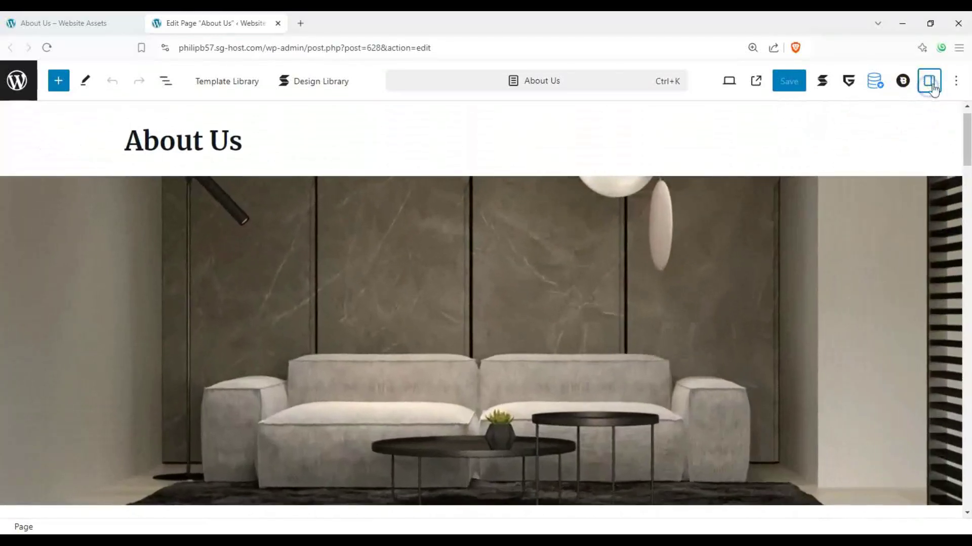
left_click(936, 83)
left_click(926, 91)
left_click(930, 93)
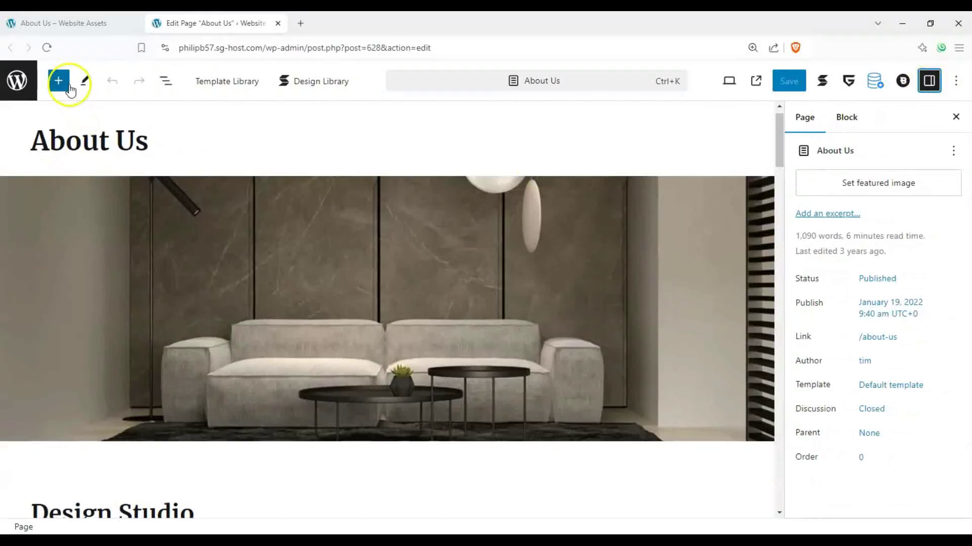
scroll(150, 241, "down", 1)
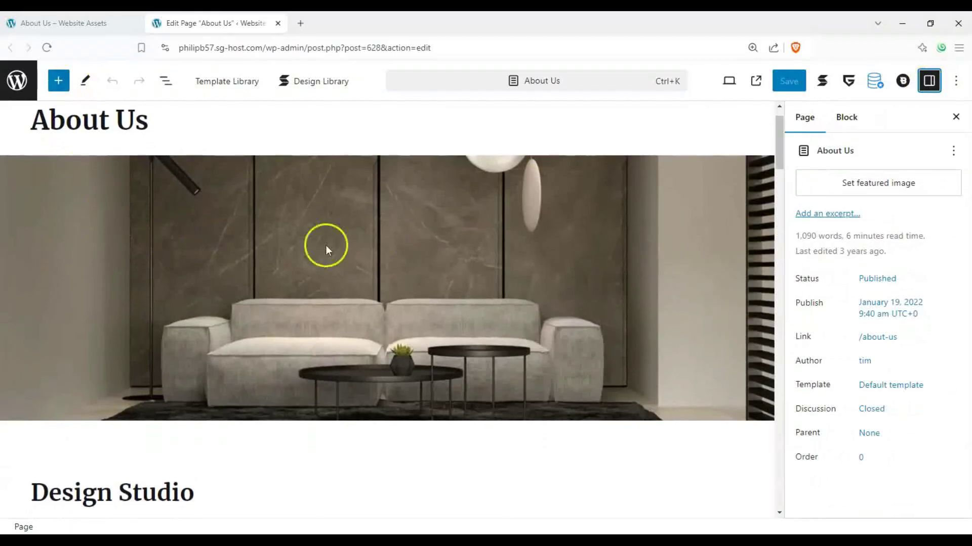
Step: Drag a GreenShift Image Advanced block from Content Elements to just below the sofa cover image
left_click(59, 86)
left_click(59, 84)
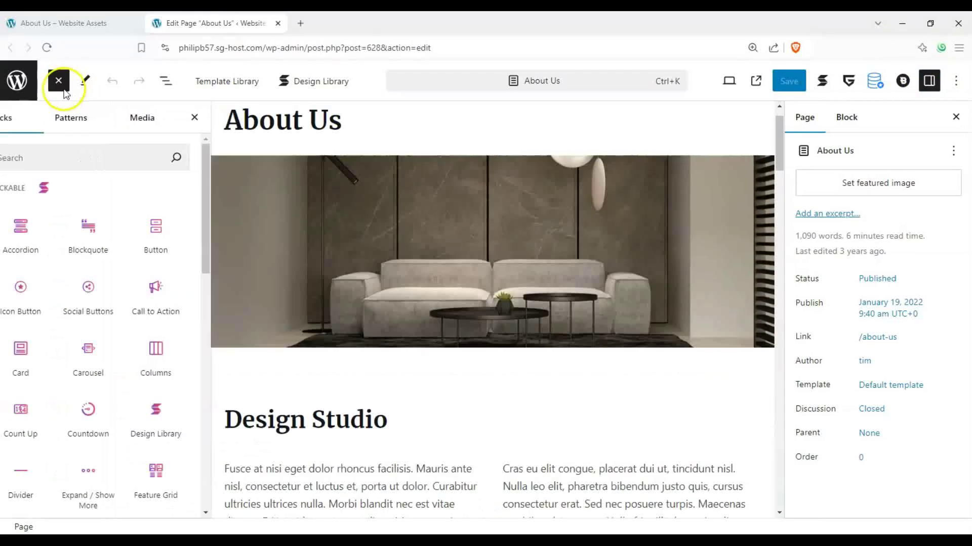
left_click(212, 154)
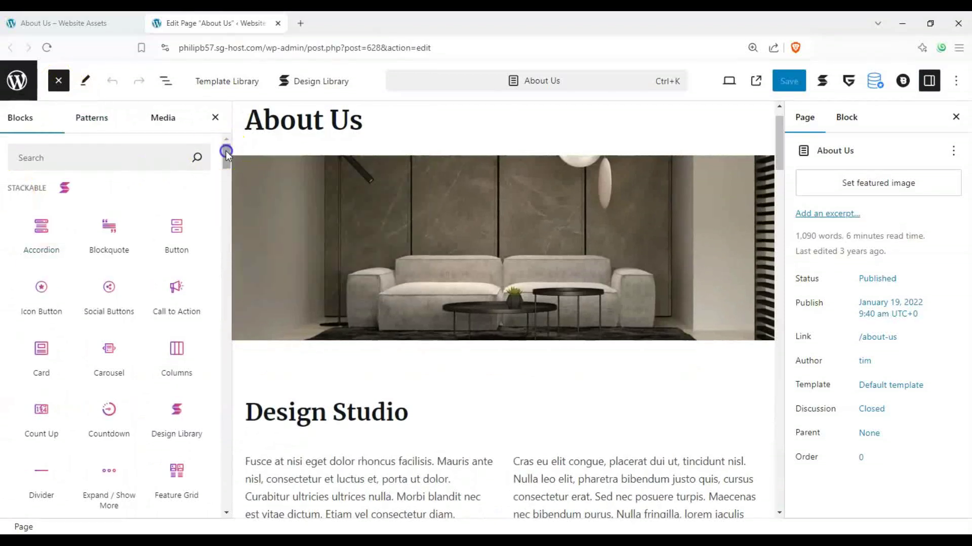
left_click_drag(226, 152, 230, 202)
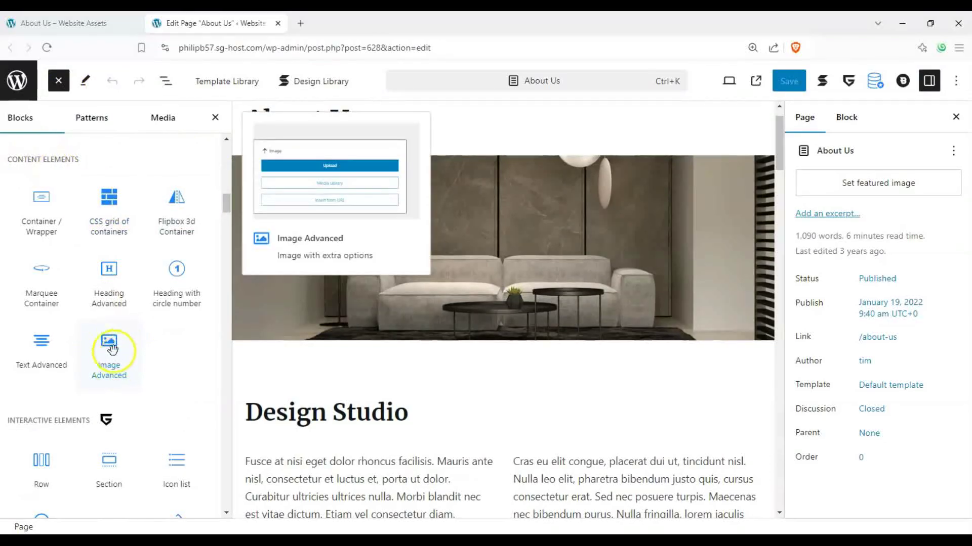
left_click_drag(109, 355, 349, 341)
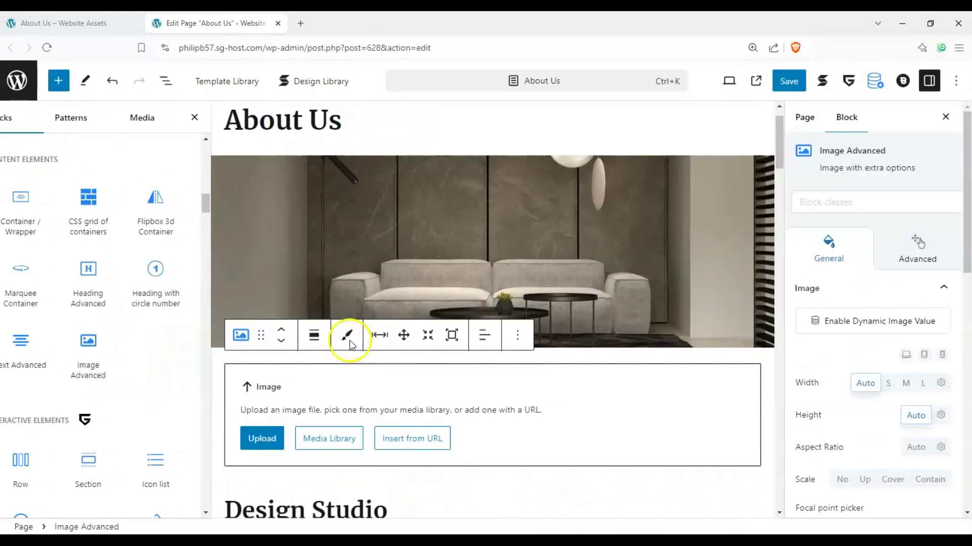
Step: Select the sofa cover image and expand its Advanced settings
left_click(453, 256)
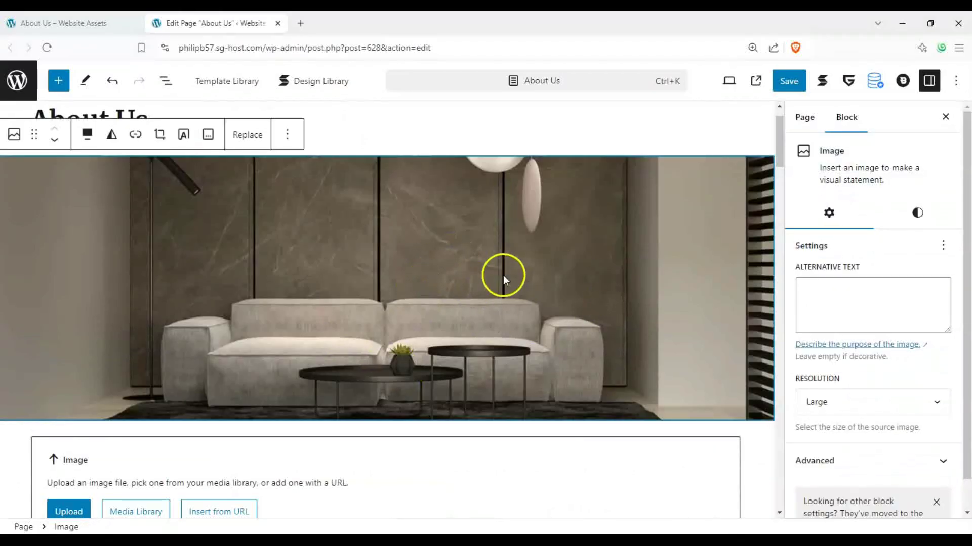
scroll(871, 208, "down", 1)
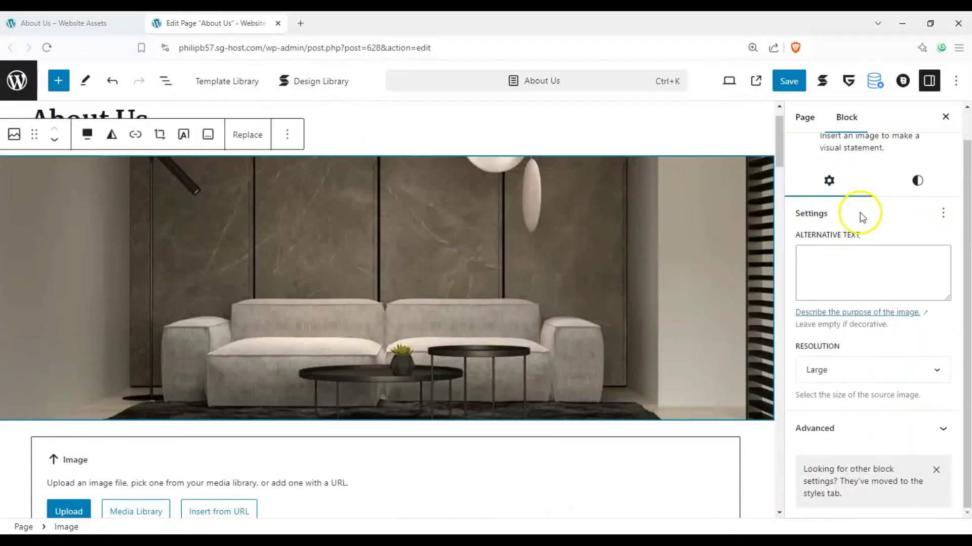
scroll(862, 218, "up", 1)
scroll(830, 228, "down", 1)
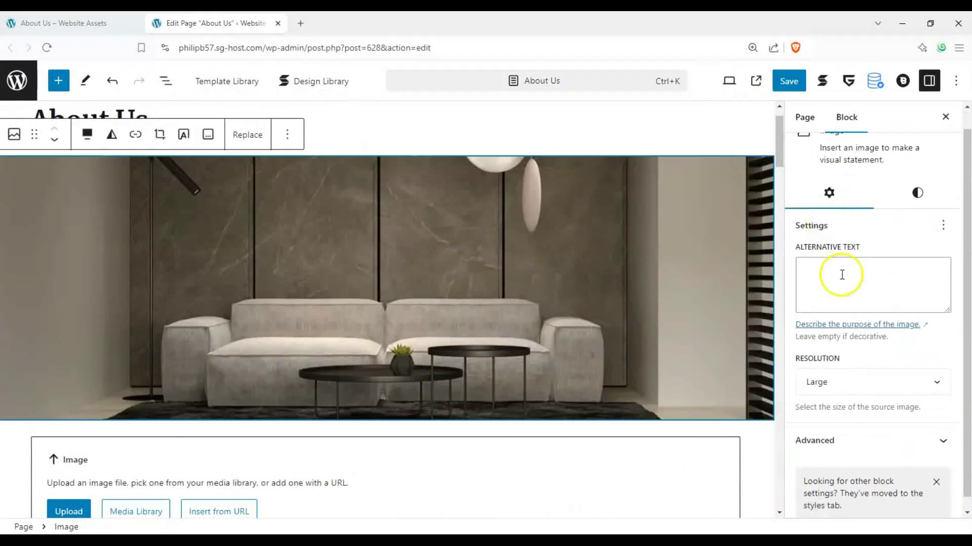
scroll(843, 319, "down", 1)
left_click(931, 428)
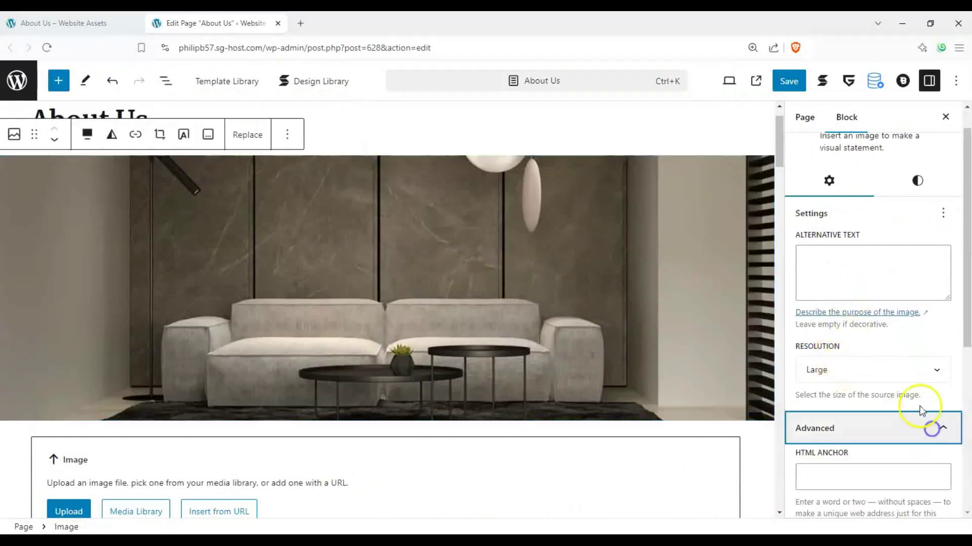
scroll(895, 405, "down", 3)
scroll(861, 400, "down", 2)
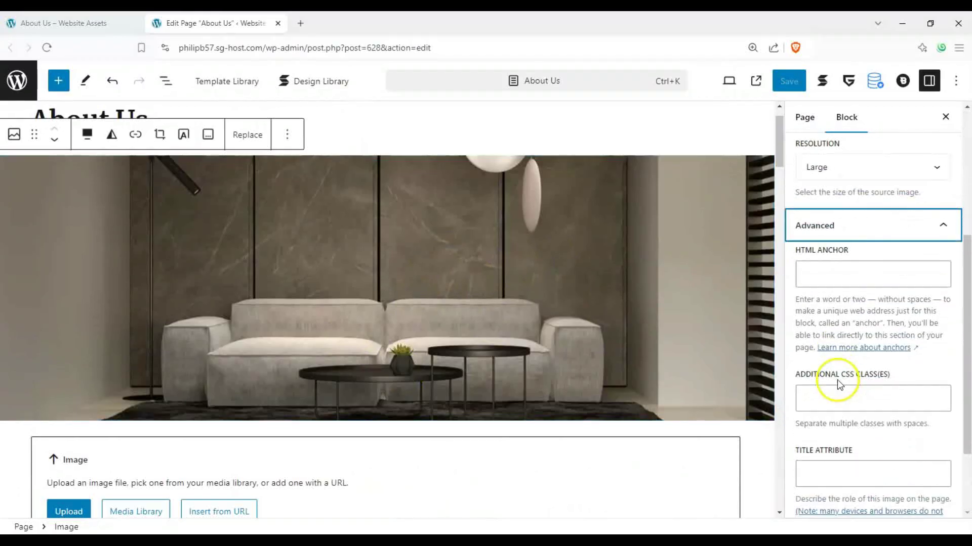
scroll(830, 377, "down", 2)
scroll(833, 316, "down", 1)
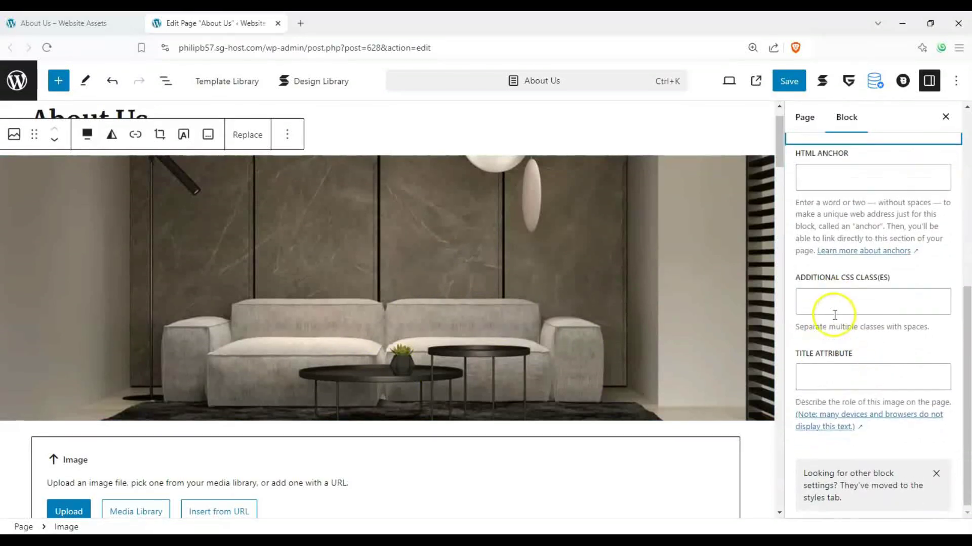
scroll(833, 317, "up", 6)
Step: Try the Rounded style and a corner radius, then return the image to Default style
left_click(906, 201)
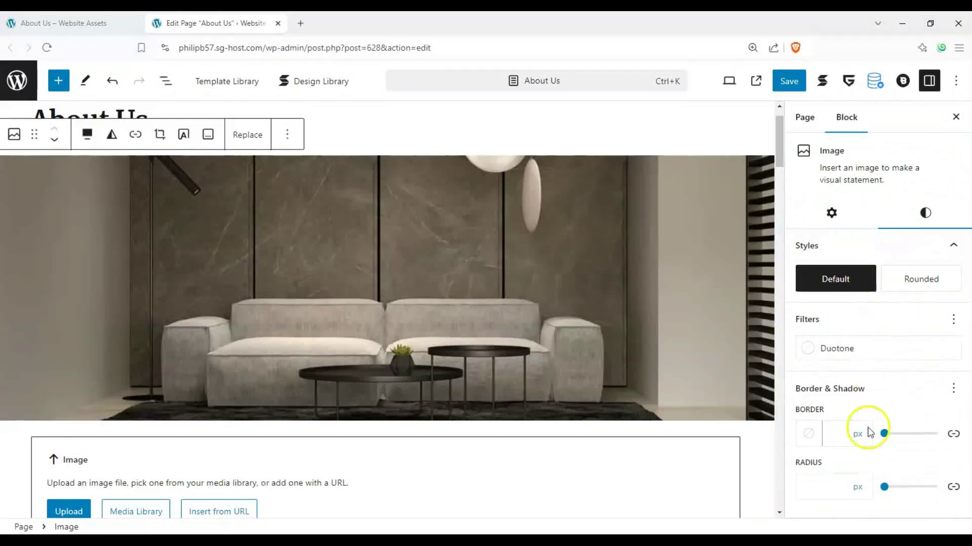
left_click_drag(892, 480, 914, 487)
left_click(922, 280)
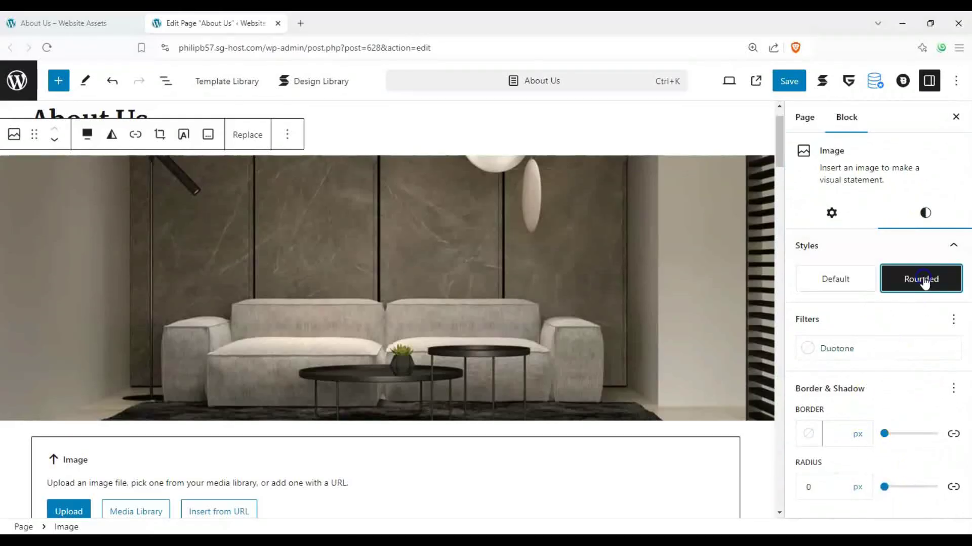
left_click(875, 278)
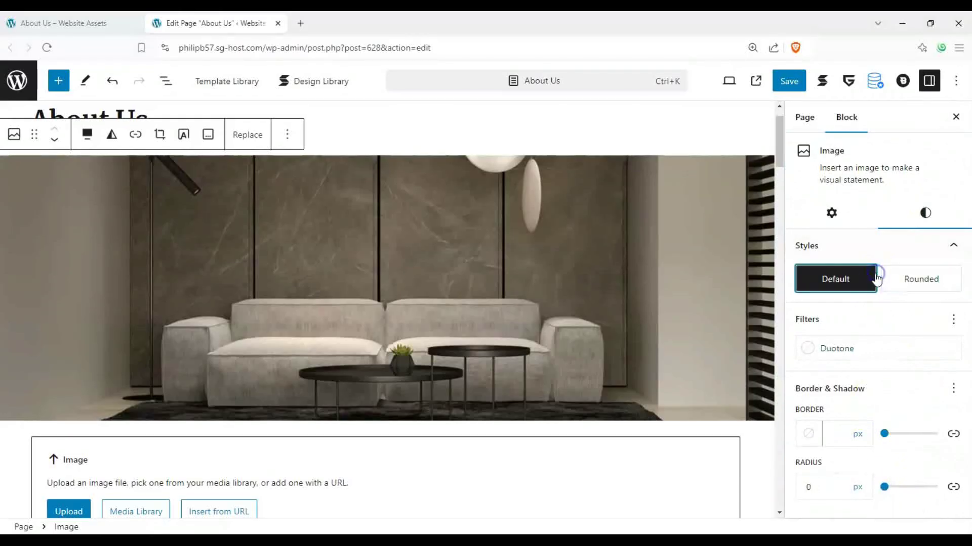
Step: Apply the blue-and-red duotone filter to the cover photo
left_click(830, 356)
left_click(730, 422)
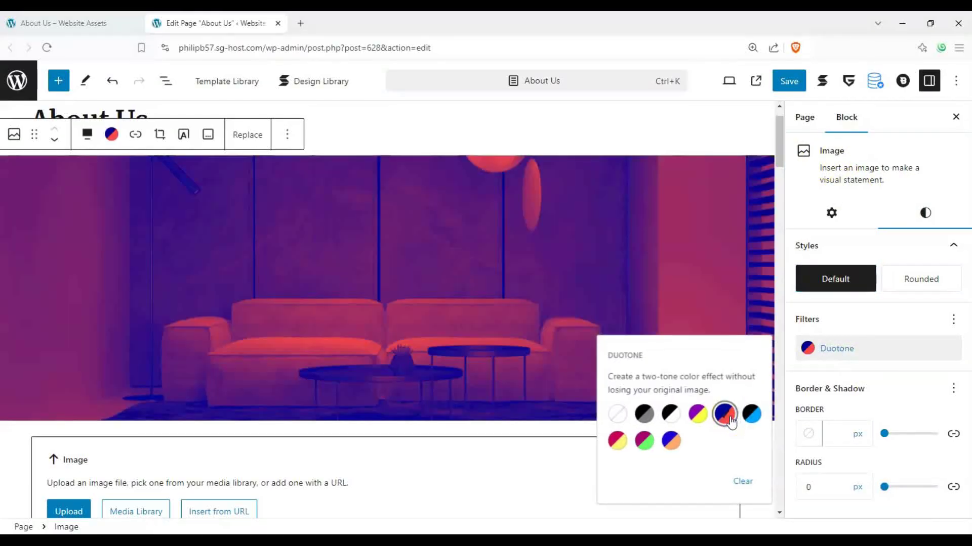
left_click(845, 287)
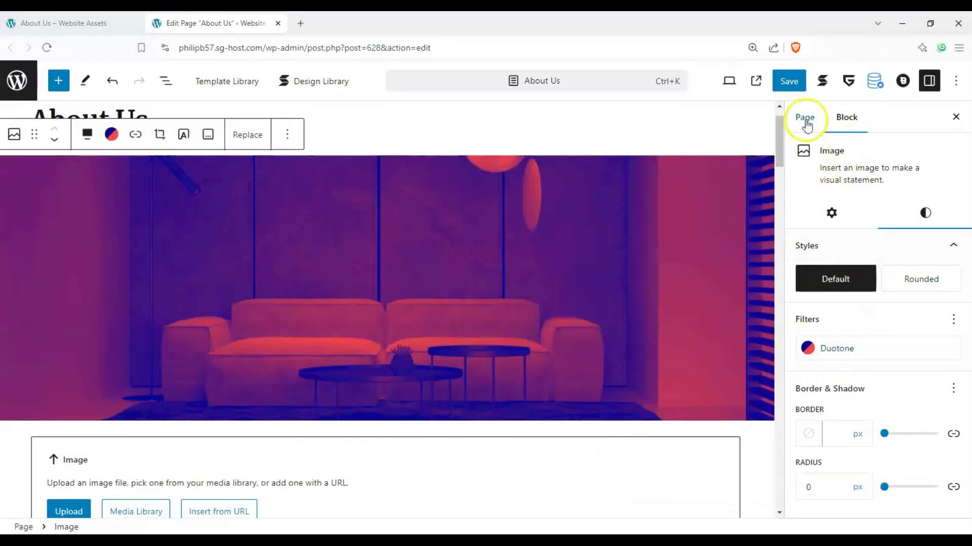
Step: Open the Media Library for the empty Image Advanced block and load more items
left_click(849, 126)
scroll(300, 301, "down", 2)
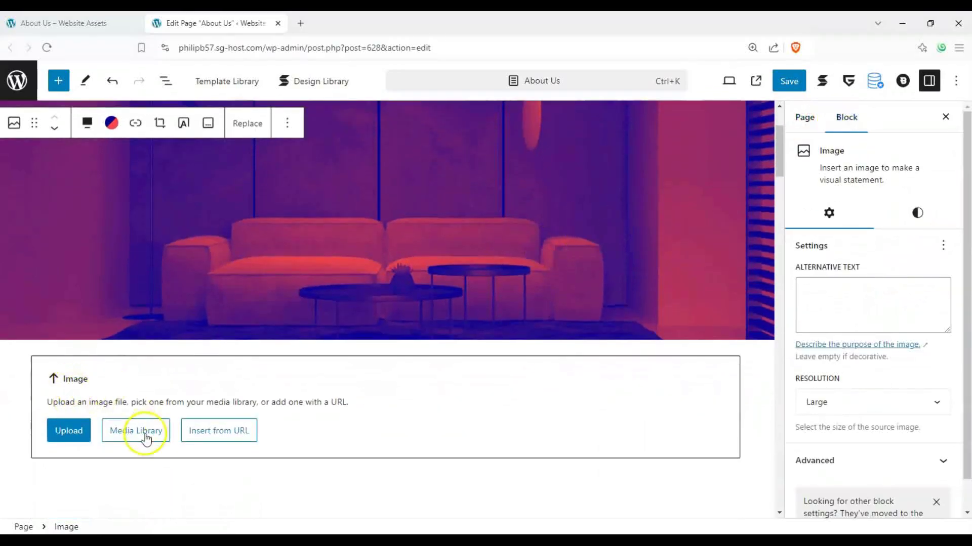
left_click(136, 430)
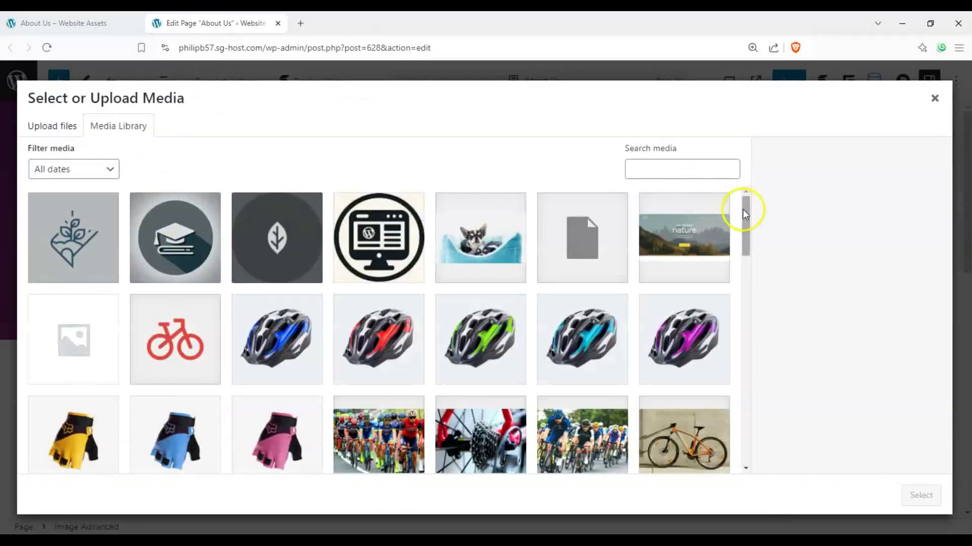
left_click_drag(744, 214, 748, 432)
left_click(379, 453)
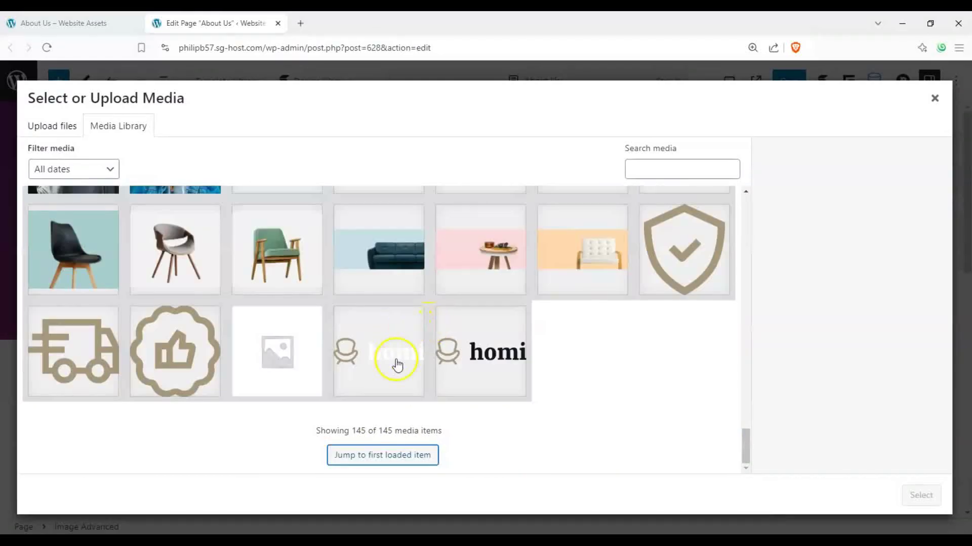
scroll(362, 362, "up", 3)
scroll(363, 362, "down", 3)
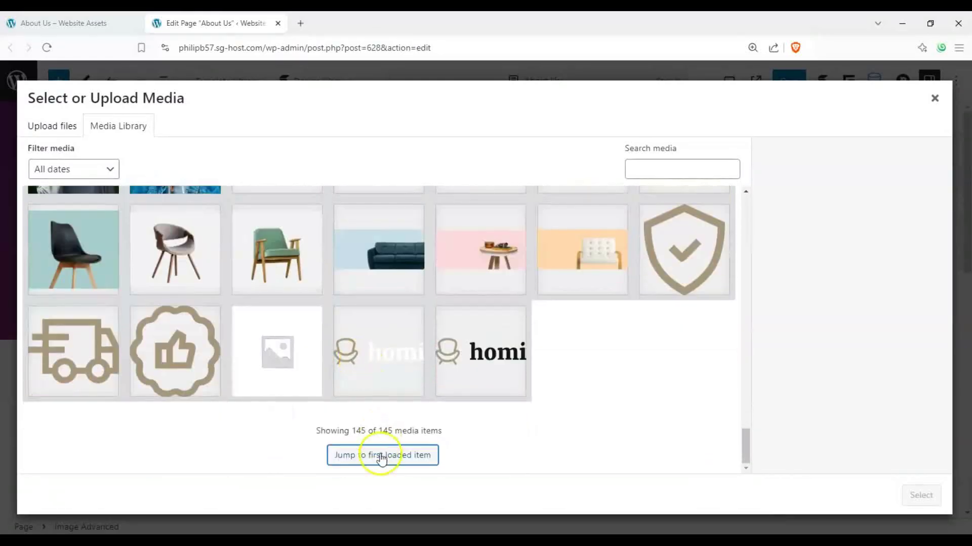
left_click(381, 456)
scroll(384, 355, "down", 10)
scroll(367, 363, "up", 2)
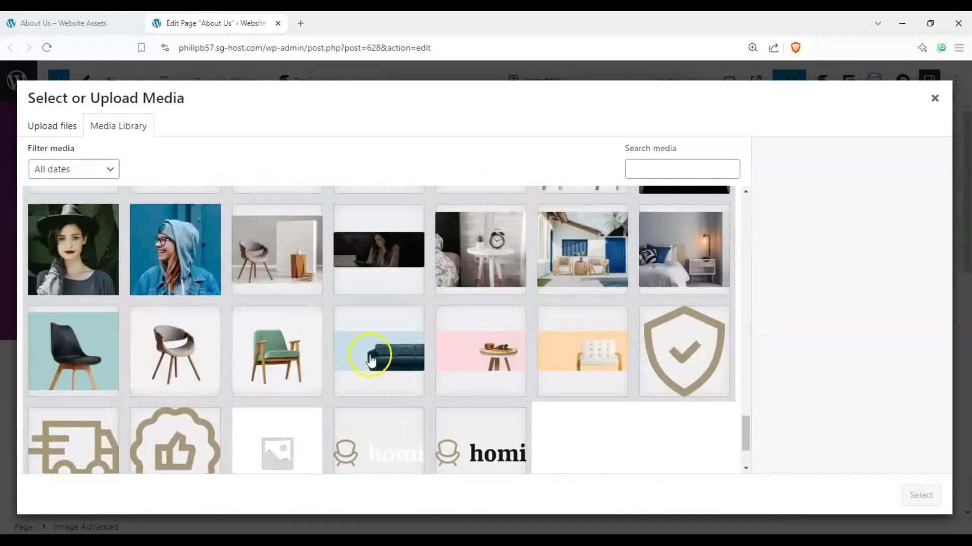
scroll(367, 363, "up", 8)
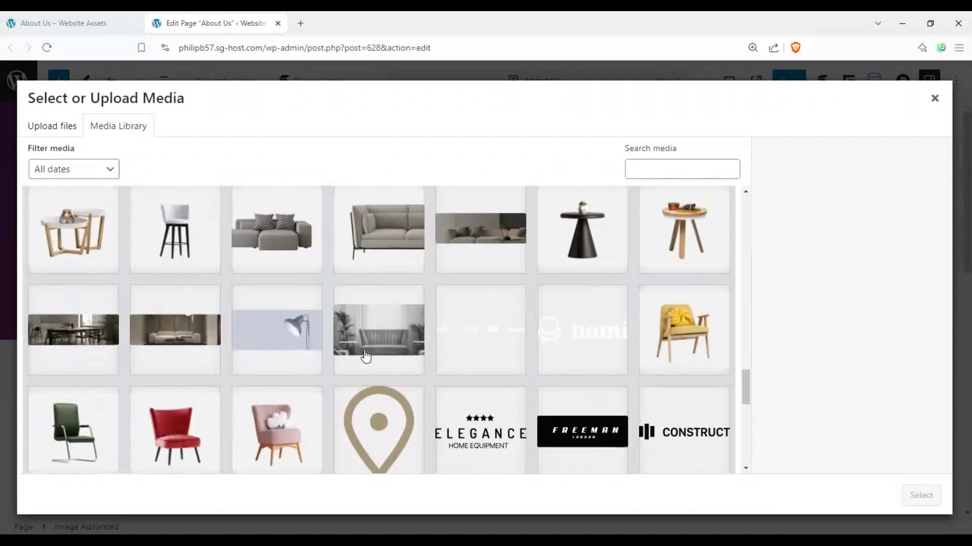
left_click(198, 347)
left_click(917, 496)
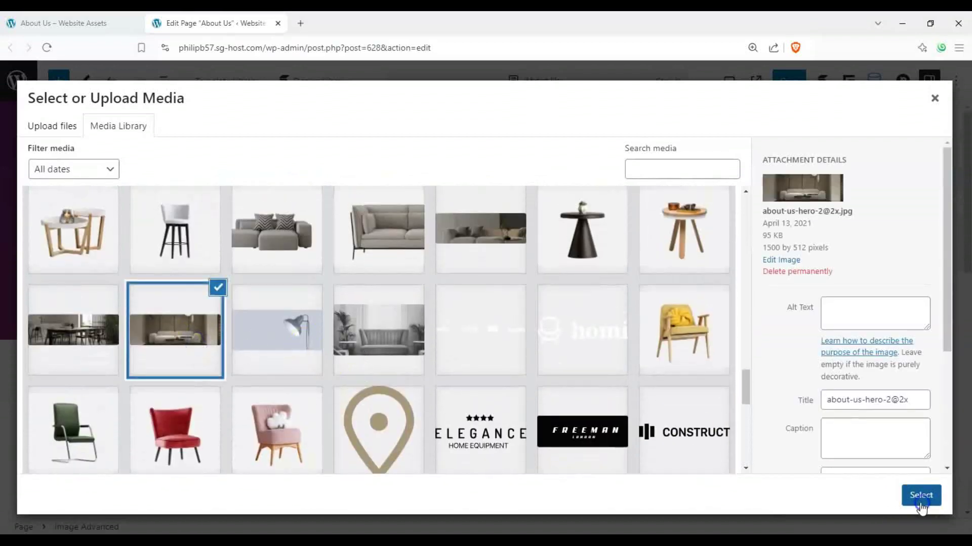
scroll(655, 373, "down", 2)
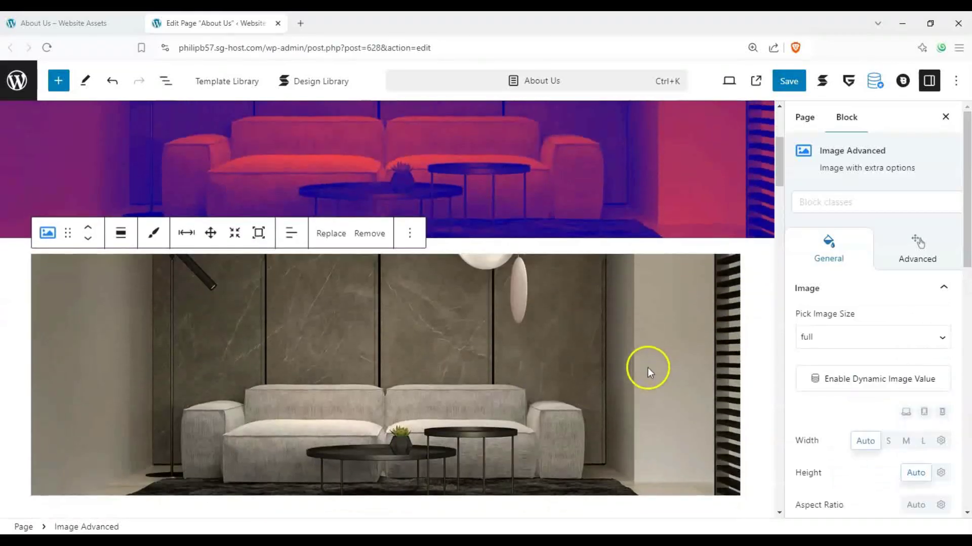
Step: Set the grey sofa photo's alignment to Full width
scroll(651, 357, "down", 2)
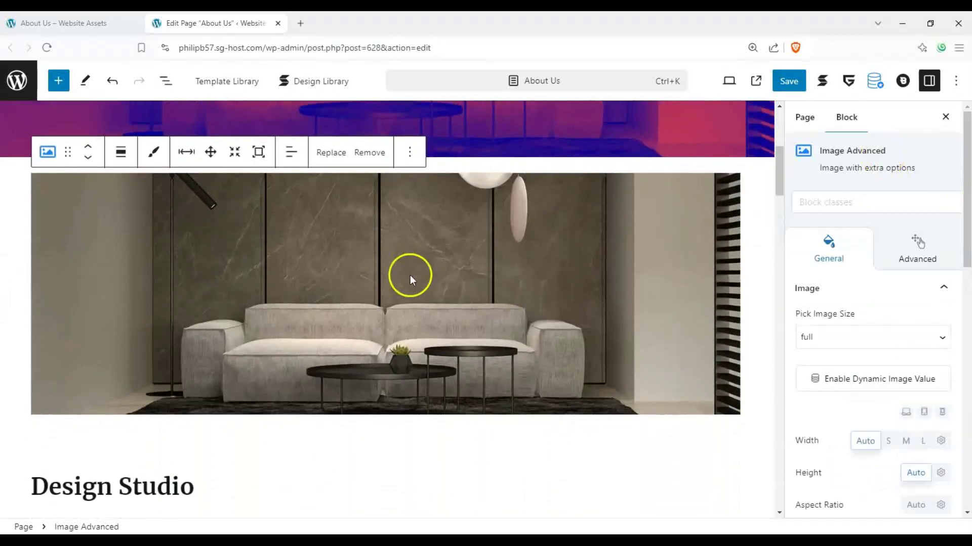
scroll(405, 284, "up", 3)
scroll(278, 368, "up", 3)
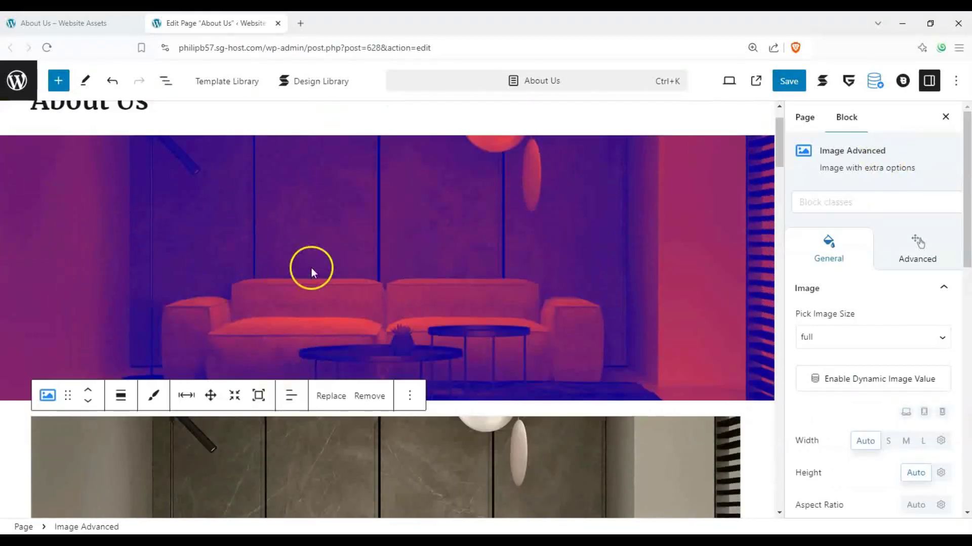
scroll(239, 260, "down", 3)
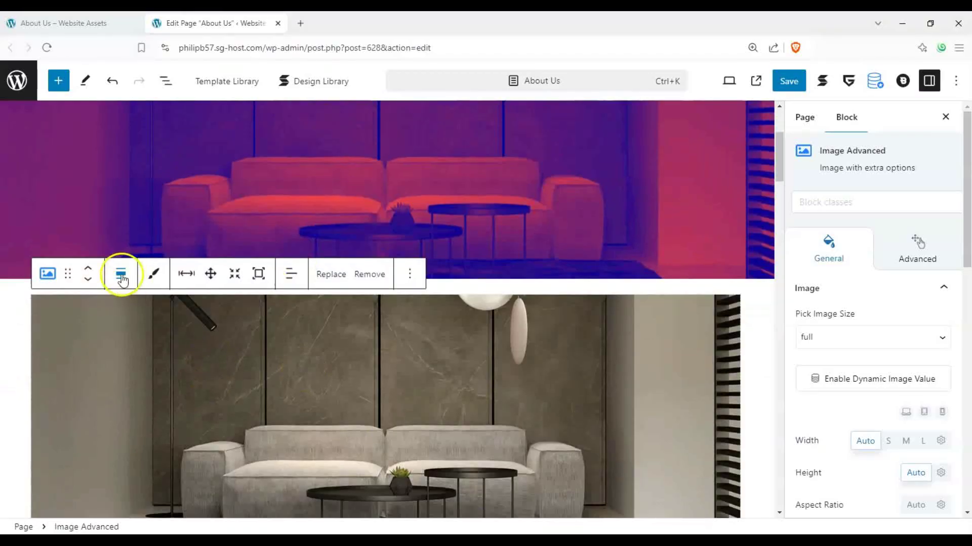
left_click(122, 277)
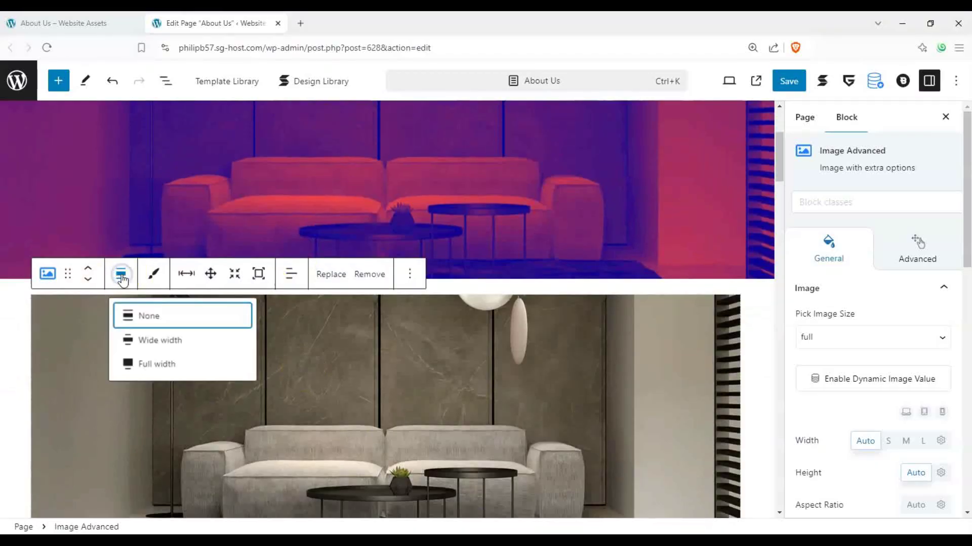
left_click(159, 364)
scroll(162, 362, "down", 2)
scroll(162, 362, "up", 3)
scroll(164, 351, "down", 2)
left_click(169, 346)
scroll(170, 346, "down", 1)
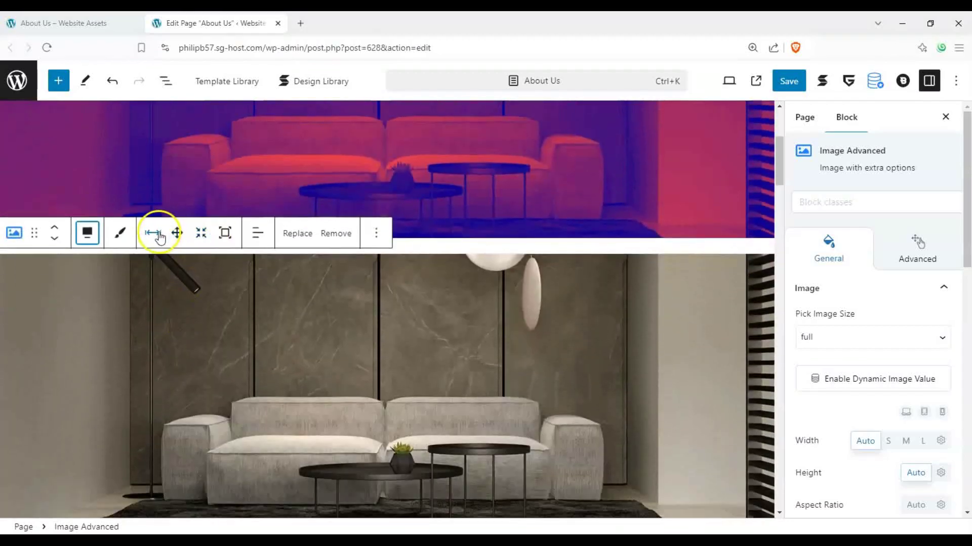
Step: Pick a horizontal alignment for the photo and review its General settings (full size, auto width)
left_click(257, 234)
left_click(270, 295)
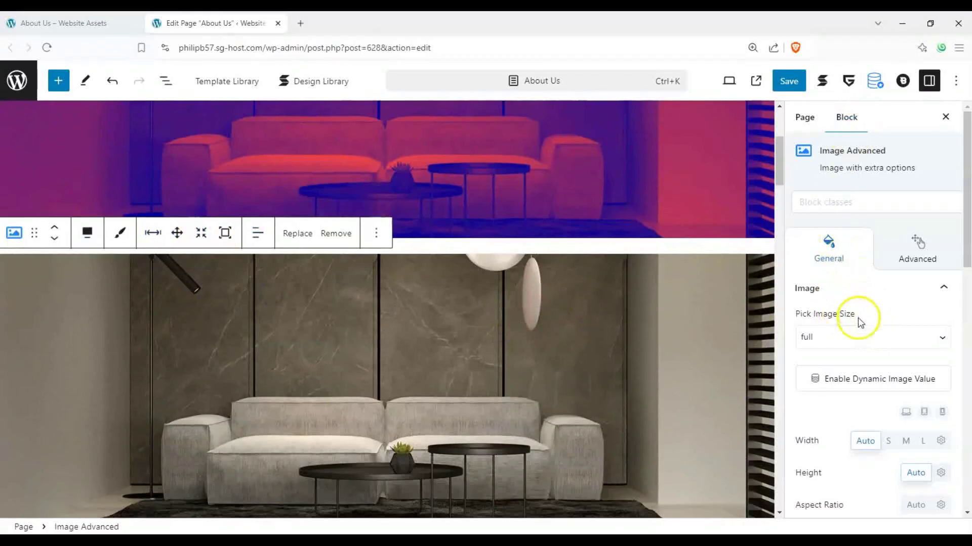
scroll(854, 243, "down", 2)
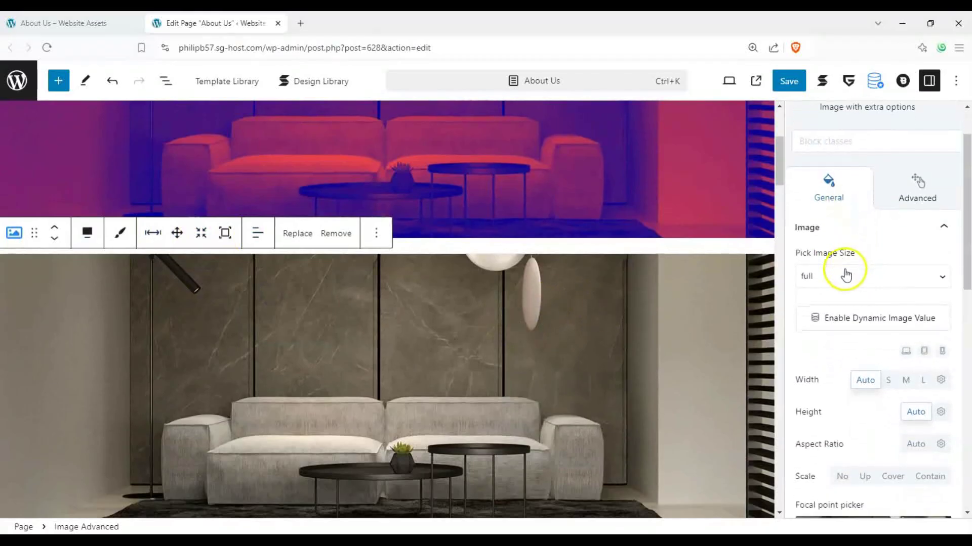
scroll(846, 275, "down", 2)
scroll(892, 302, "down", 10)
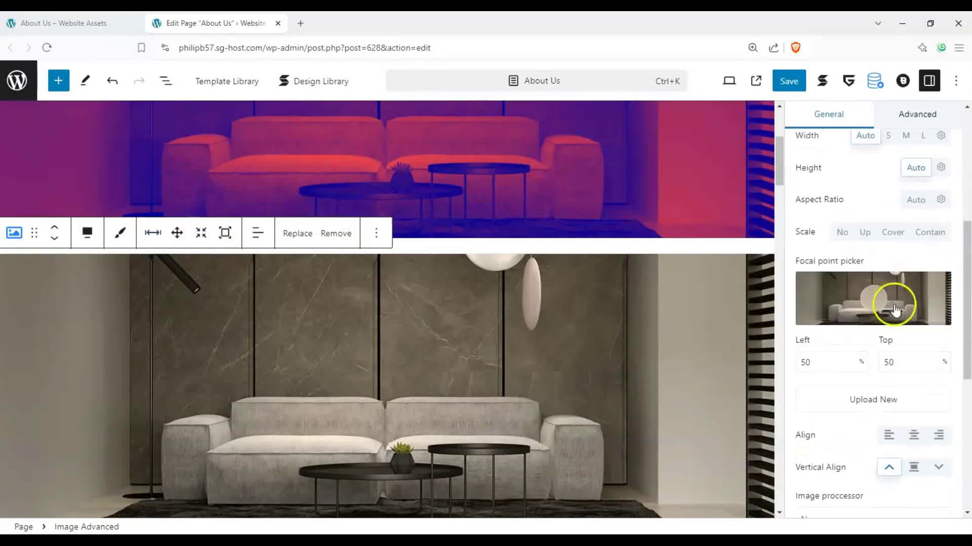
scroll(882, 335, "down", 6)
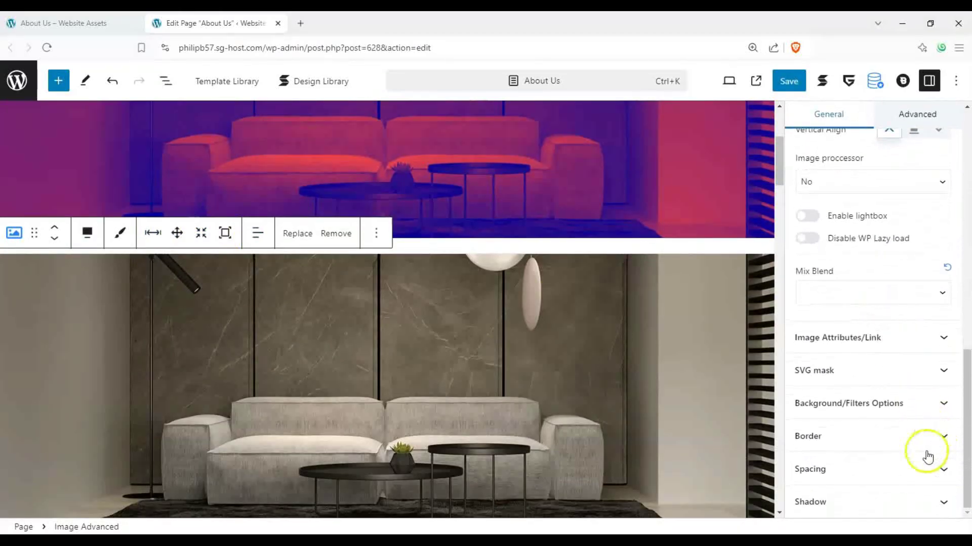
left_click(937, 405)
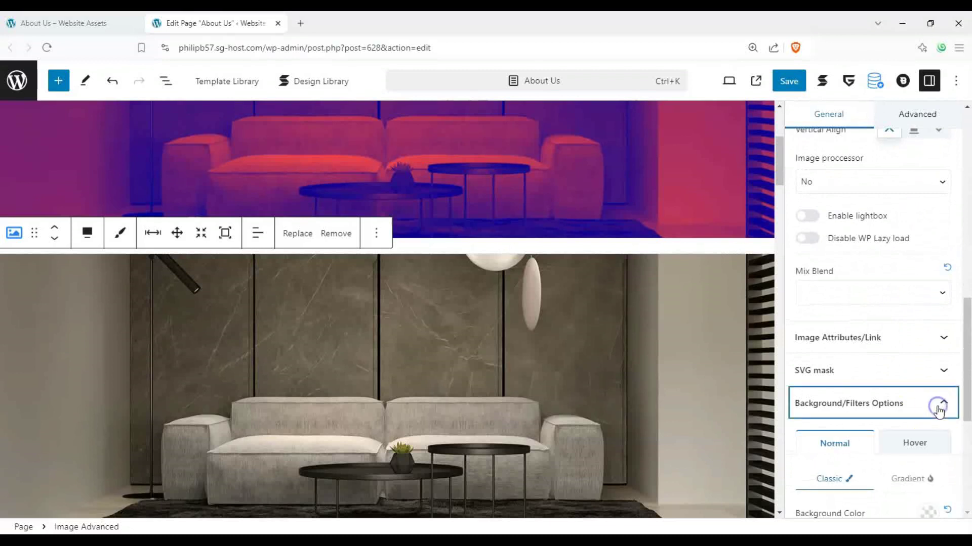
scroll(937, 415, "down", 4)
left_click(936, 263)
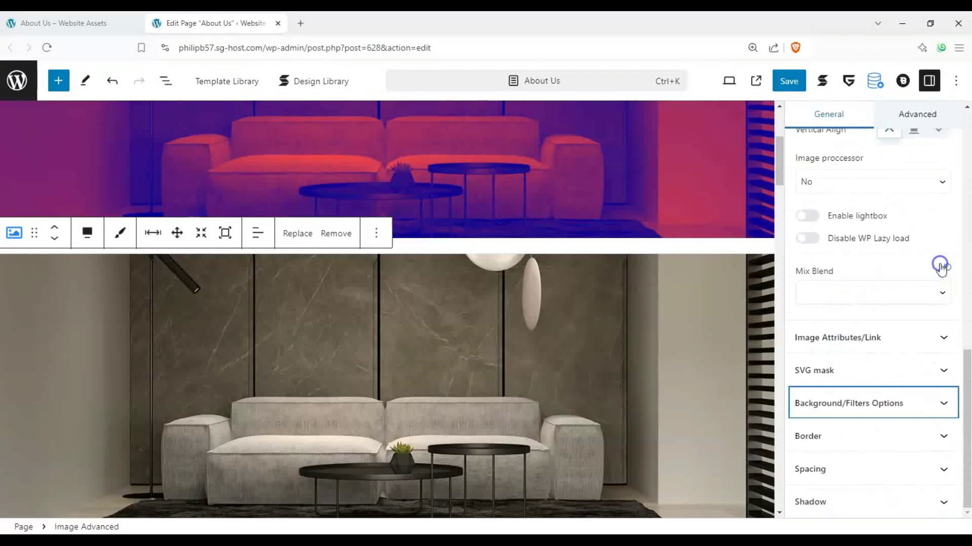
left_click(909, 442)
scroll(905, 435, "down", 6)
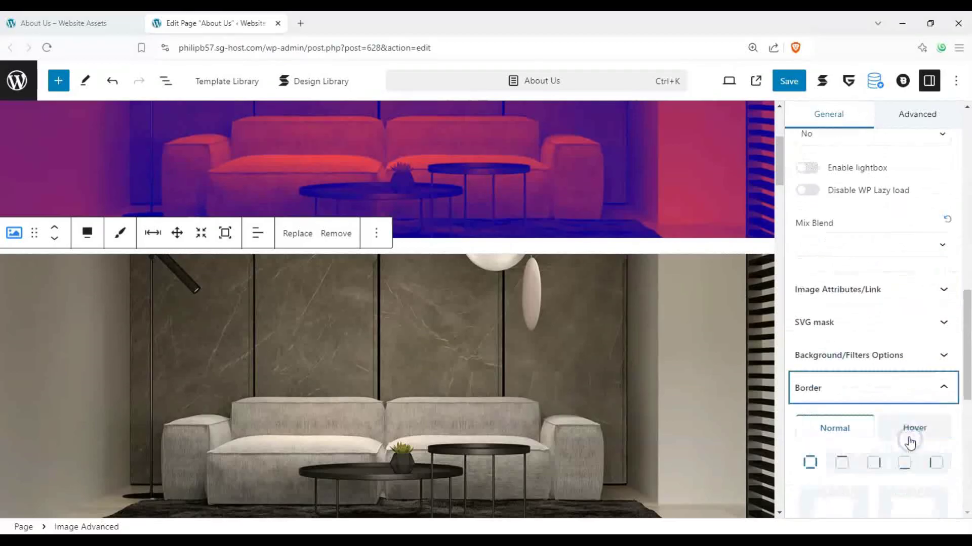
left_click(810, 268)
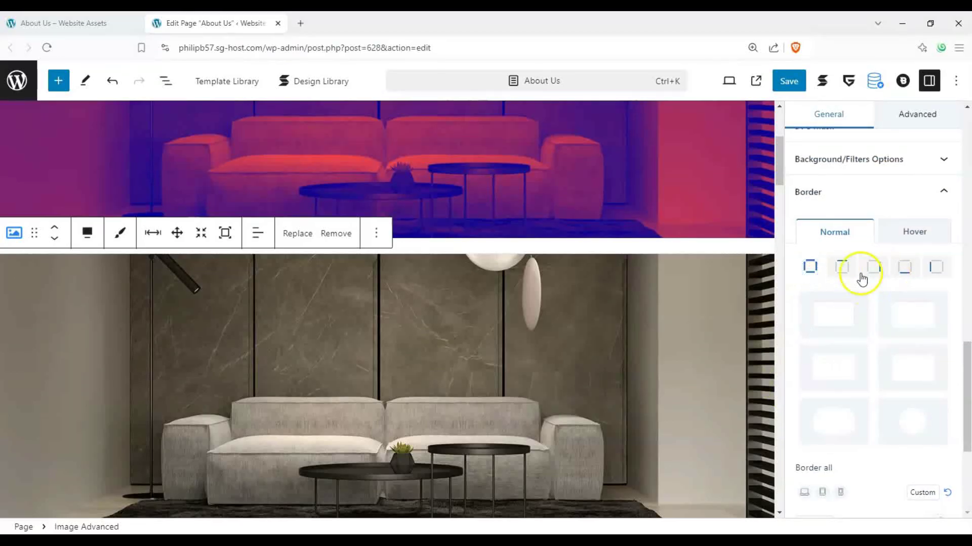
scroll(916, 278, "down", 3)
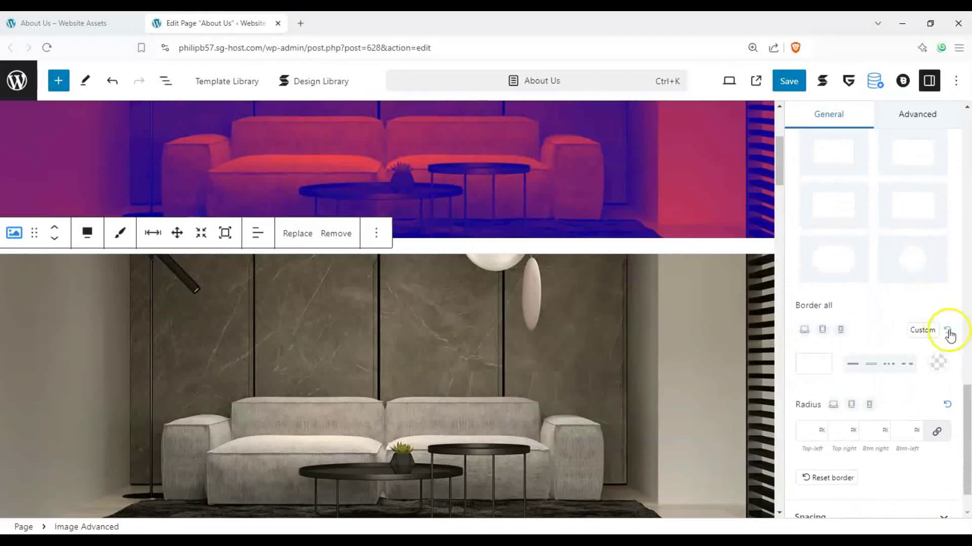
scroll(911, 329, "up", 5)
left_click(945, 316)
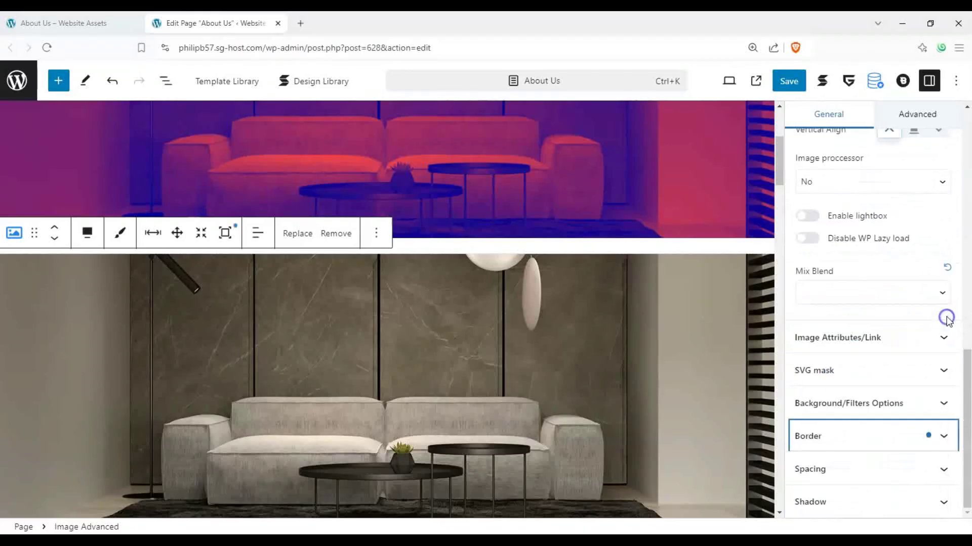
left_click(929, 435)
left_click(929, 354)
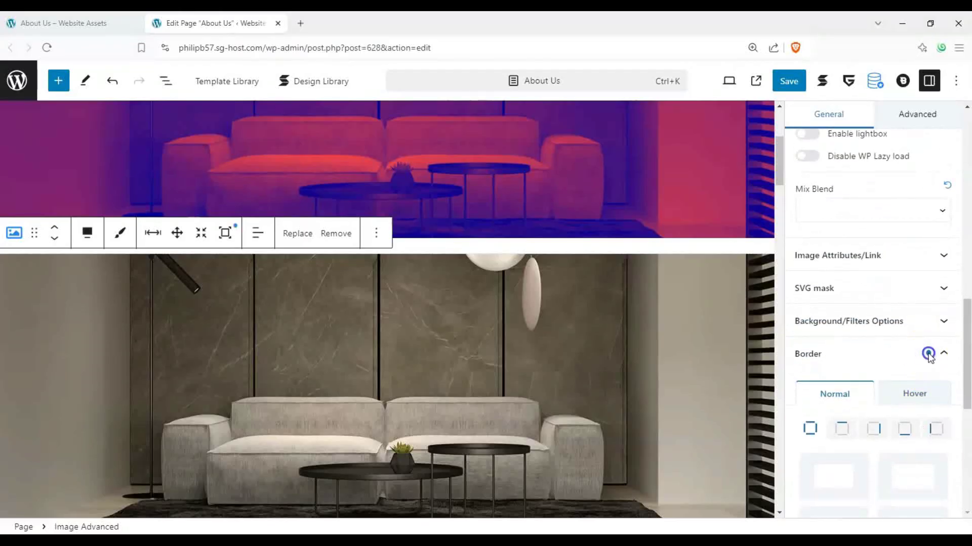
left_click(929, 354)
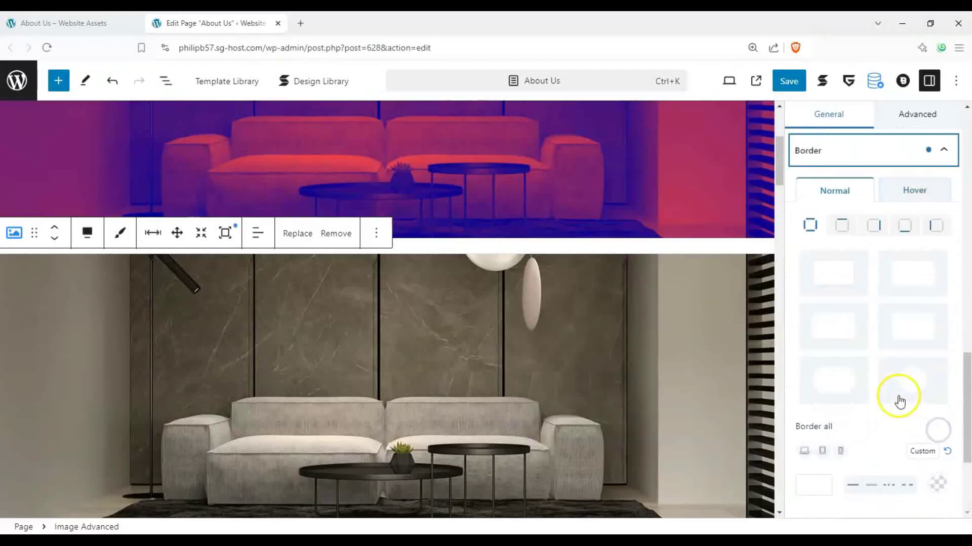
scroll(886, 395, "down", 4)
left_click(834, 430)
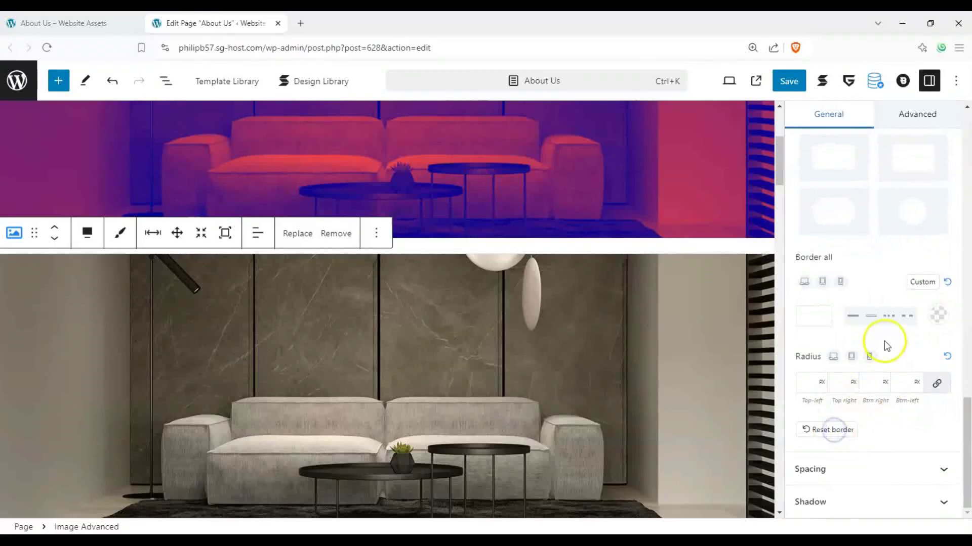
scroll(882, 341, "up", 4)
left_click(940, 195)
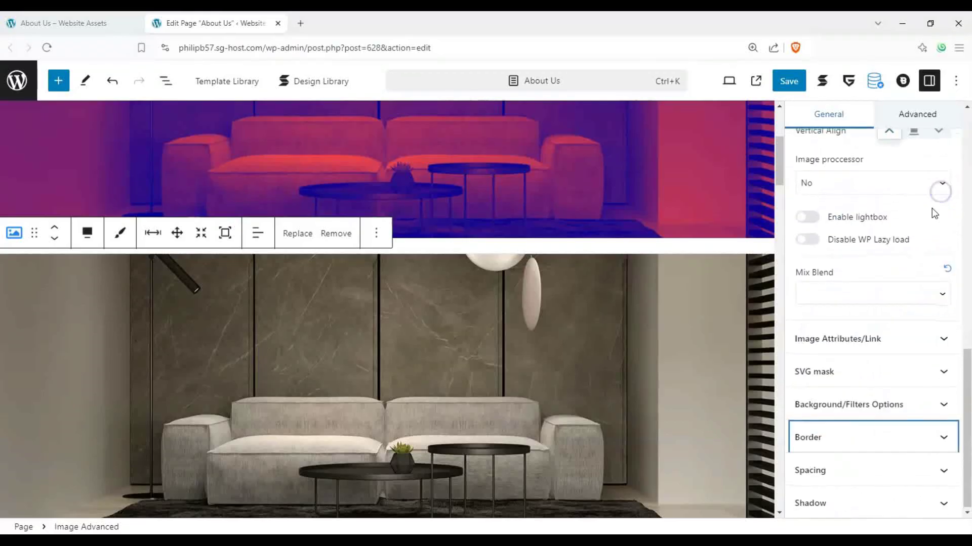
scroll(906, 196, "up", 5)
Step: Set the grey sofa photo's scroll animation type to Fade Down
left_click(906, 119)
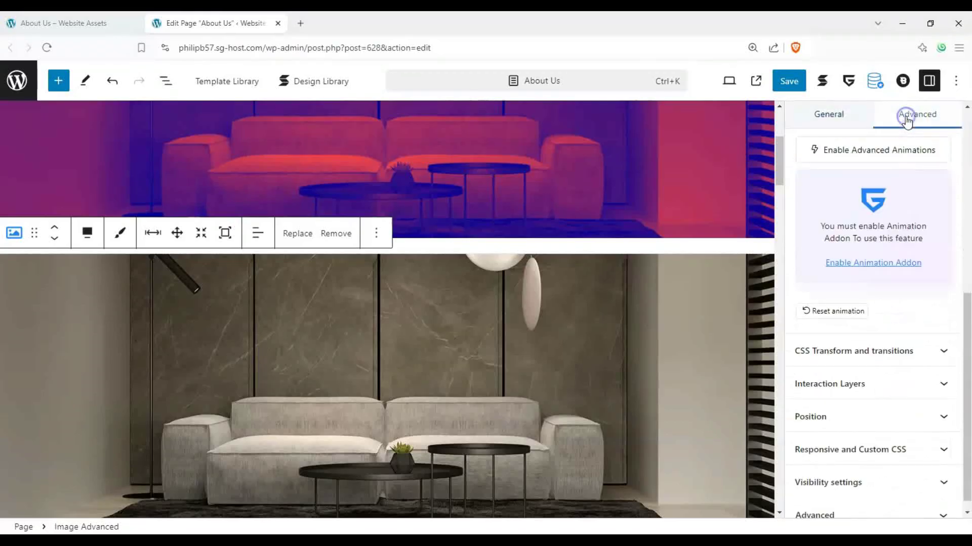
scroll(866, 268, "up", 2)
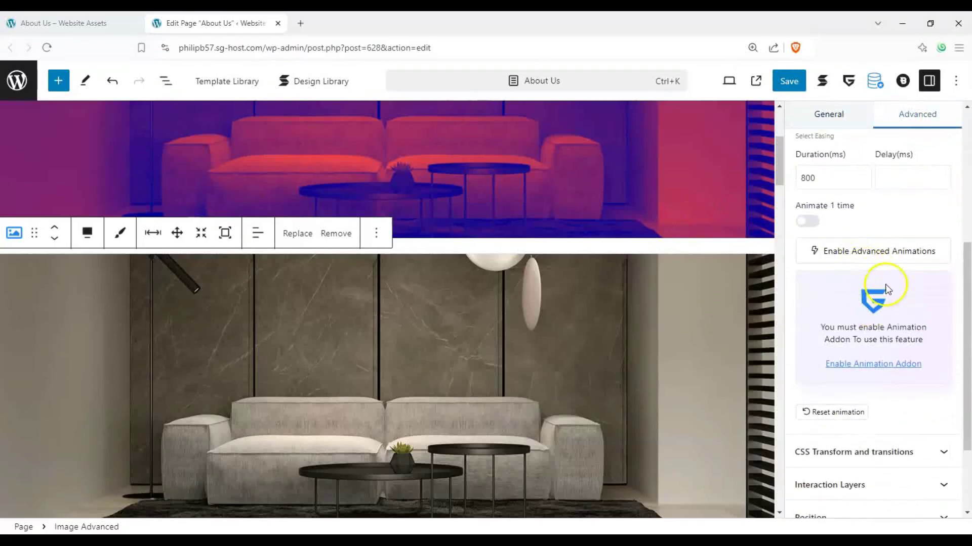
scroll(850, 288, "up", 4)
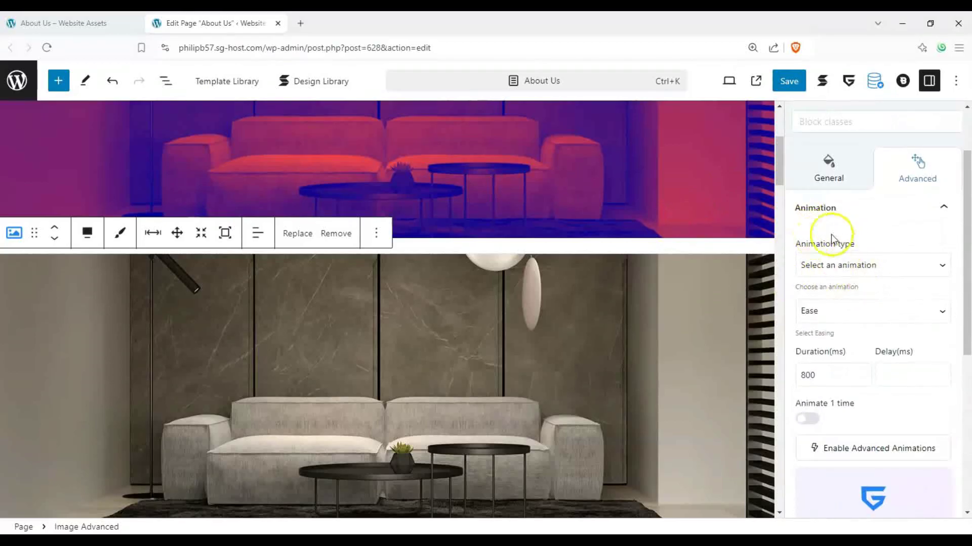
scroll(709, 279, "down", 1)
left_click(861, 265)
scroll(855, 384, "down", 5)
scroll(856, 404, "up", 5)
left_click(855, 340)
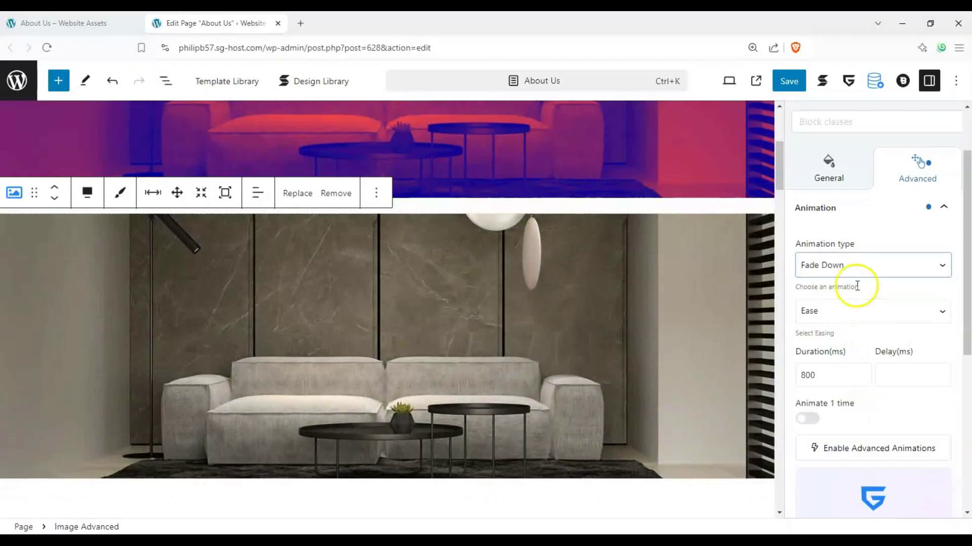
Step: Set the animation easing to ease-in-out-quart and its duration to 1000 ms
left_click(855, 312)
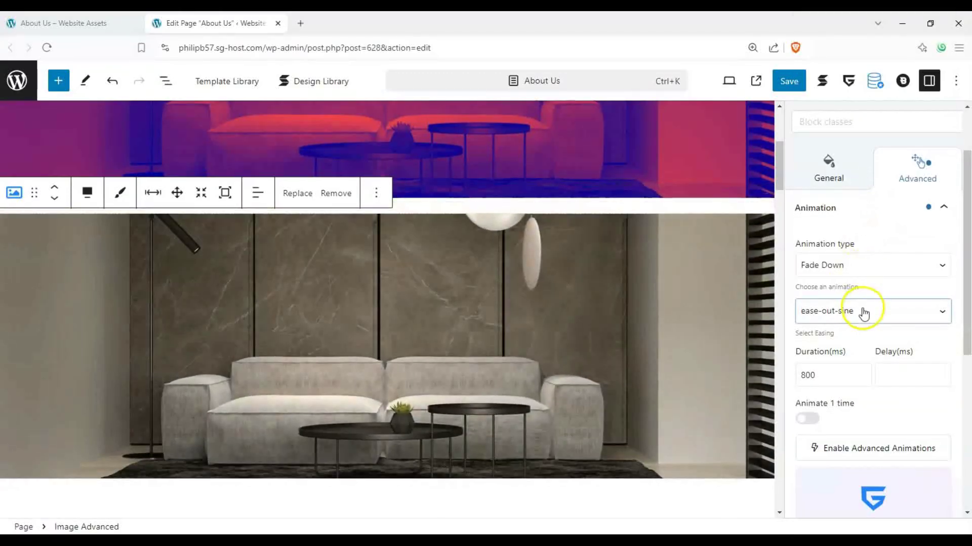
left_click(863, 312)
left_click(858, 275)
left_click(857, 313)
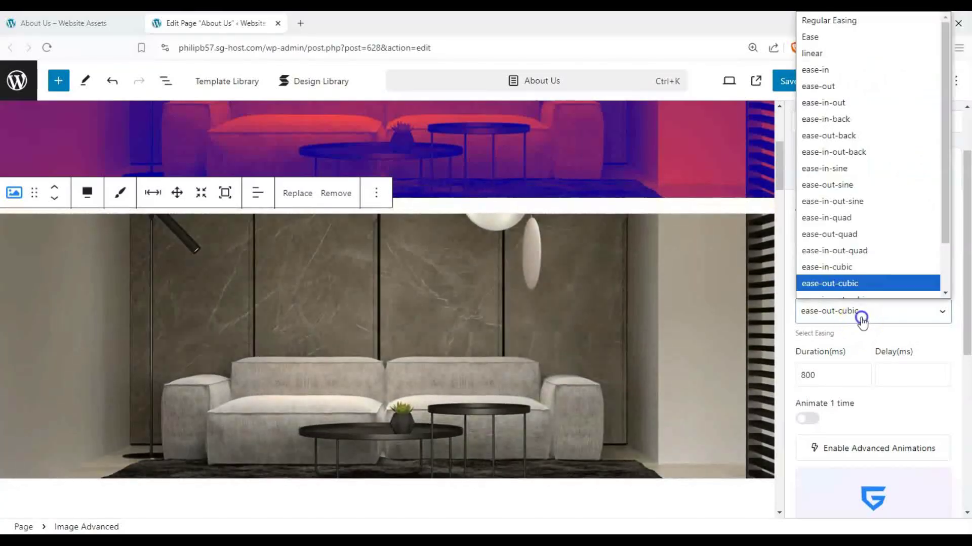
scroll(862, 283, "down", 2)
left_click(864, 293)
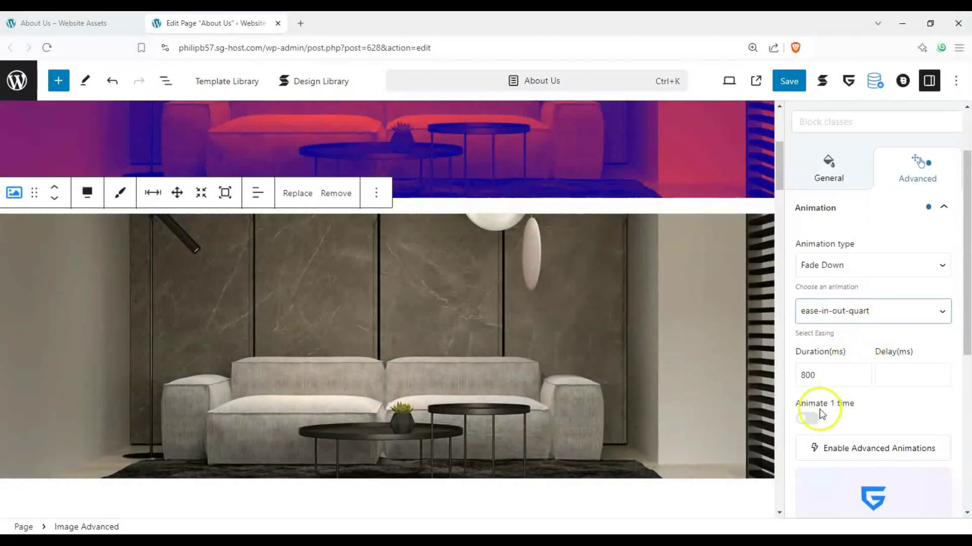
scroll(869, 358, "down", 3)
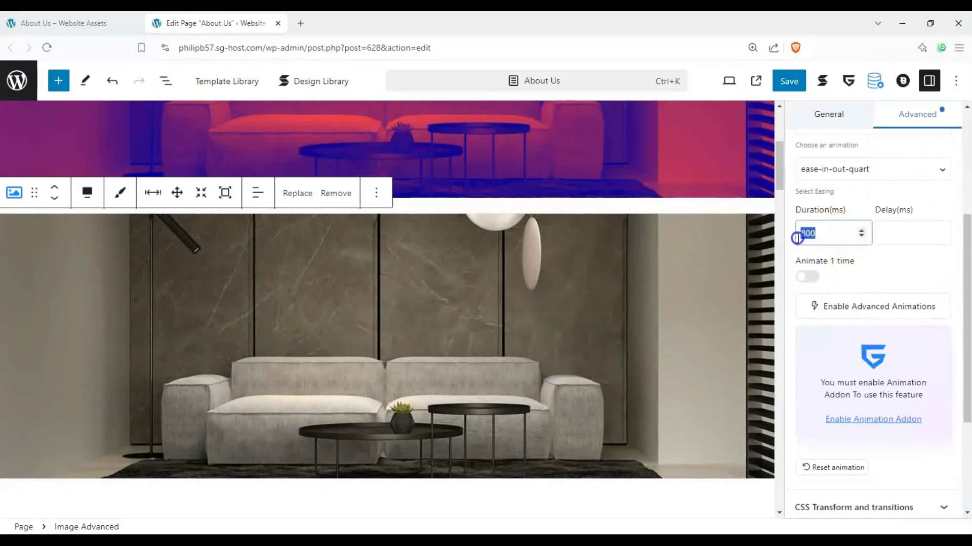
type("1000")
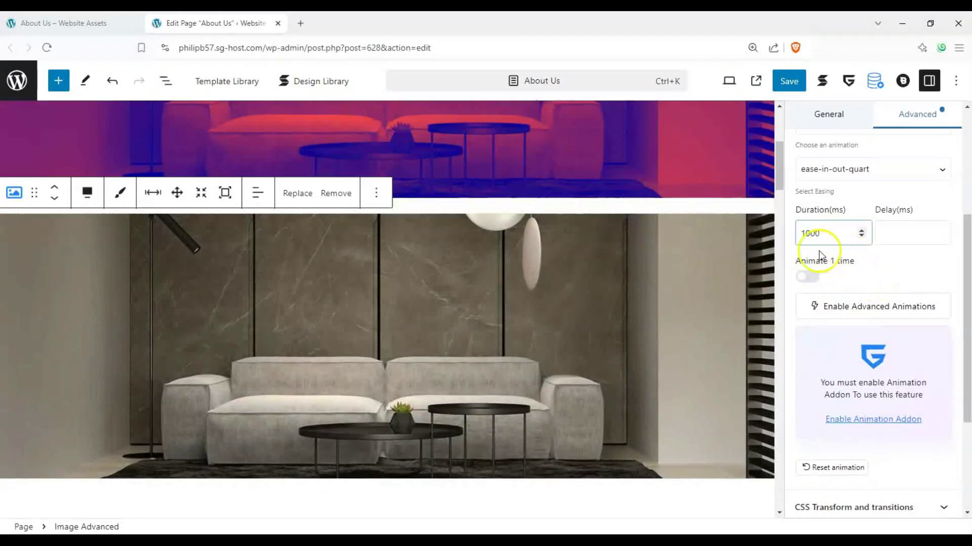
left_click(716, 181)
scroll(593, 166, "up", 5)
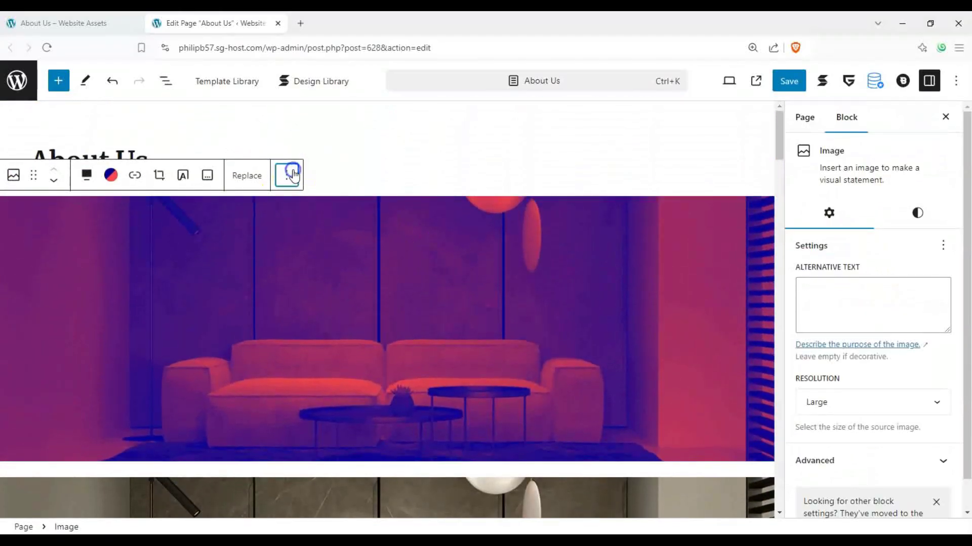
Step: Delete the purple-and-red tinted cover image using the block's Options menu
left_click(287, 175)
scroll(338, 347, "down", 1)
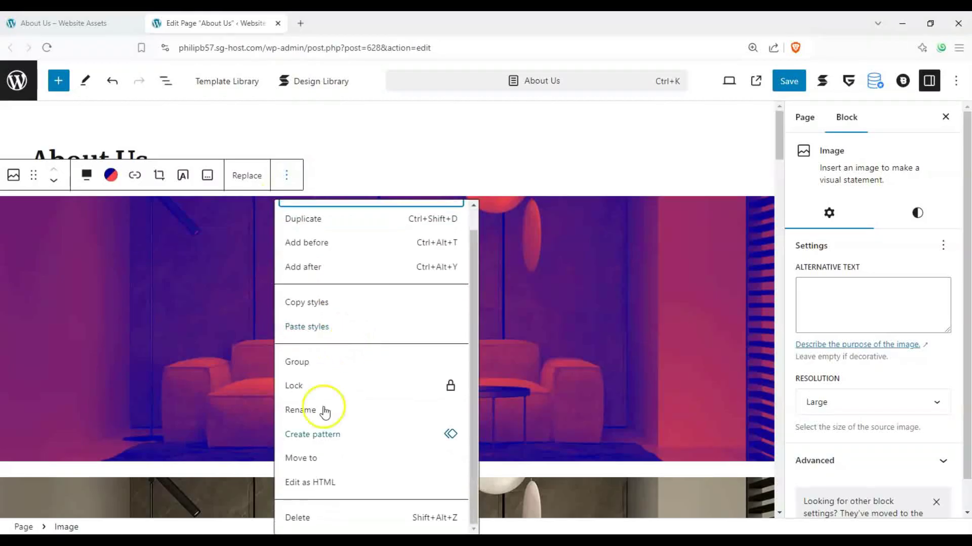
left_click(318, 517)
scroll(574, 304, "down", 5)
scroll(579, 305, "up", 5)
scroll(559, 314, "down", 7)
scroll(555, 318, "up", 7)
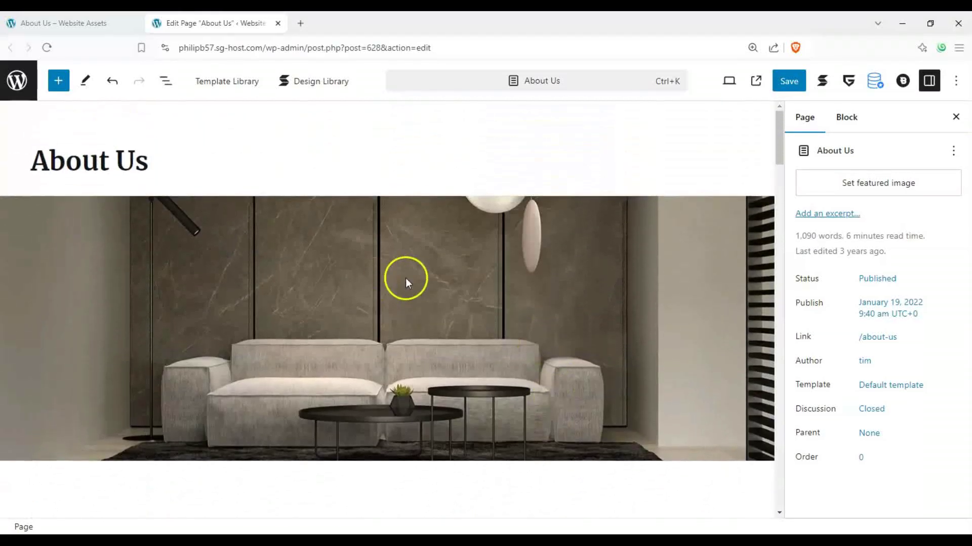
scroll(405, 278, "down", 5)
left_click(244, 251)
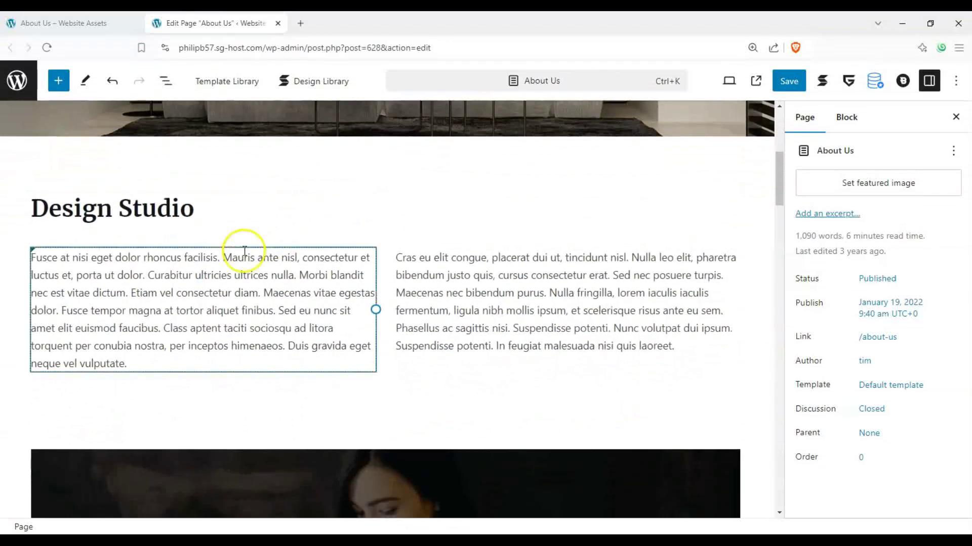
scroll(227, 278, "up", 2)
Step: Transform the GreenShift Design Studio heading into a core H2 Heading block
left_click(217, 310)
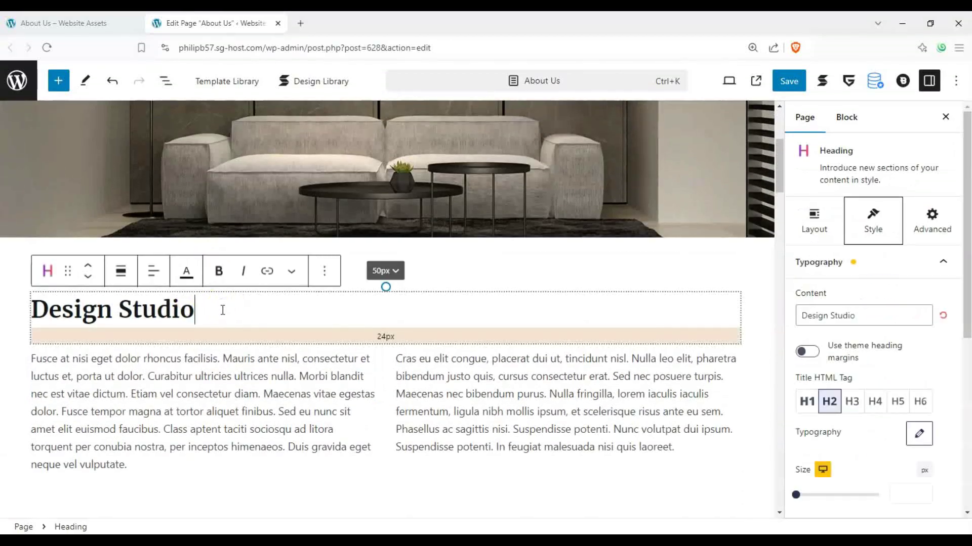
left_click(324, 273)
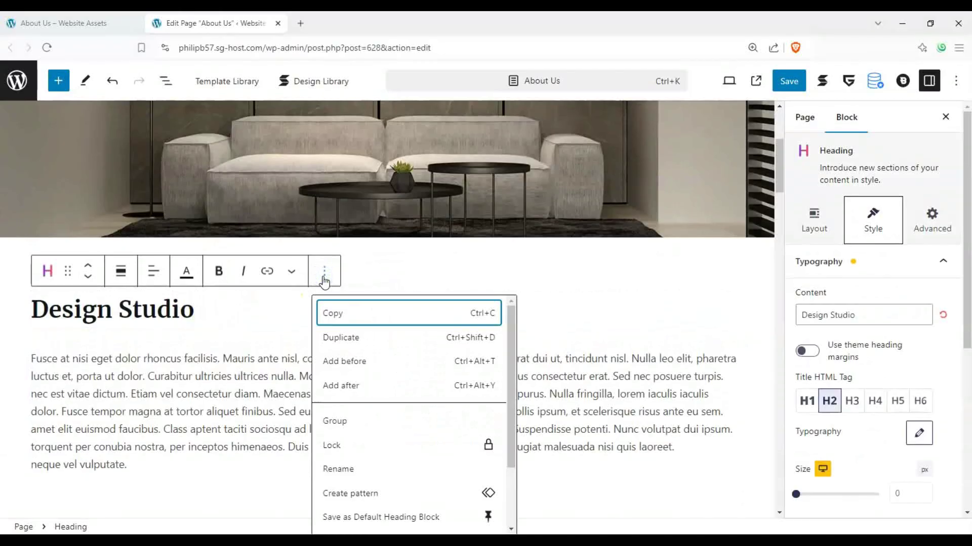
scroll(330, 341, "down", 3)
scroll(330, 342, "up", 3)
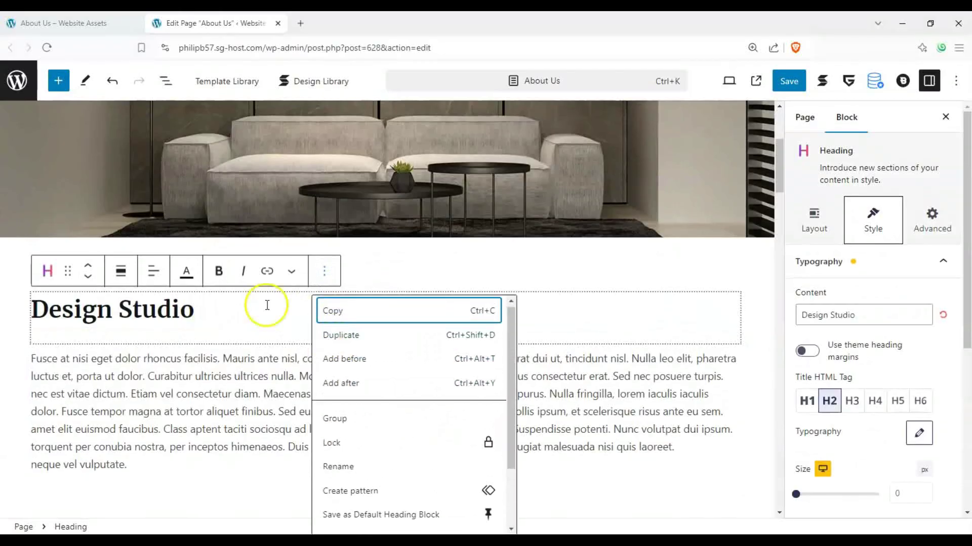
left_click(225, 310)
left_click(48, 271)
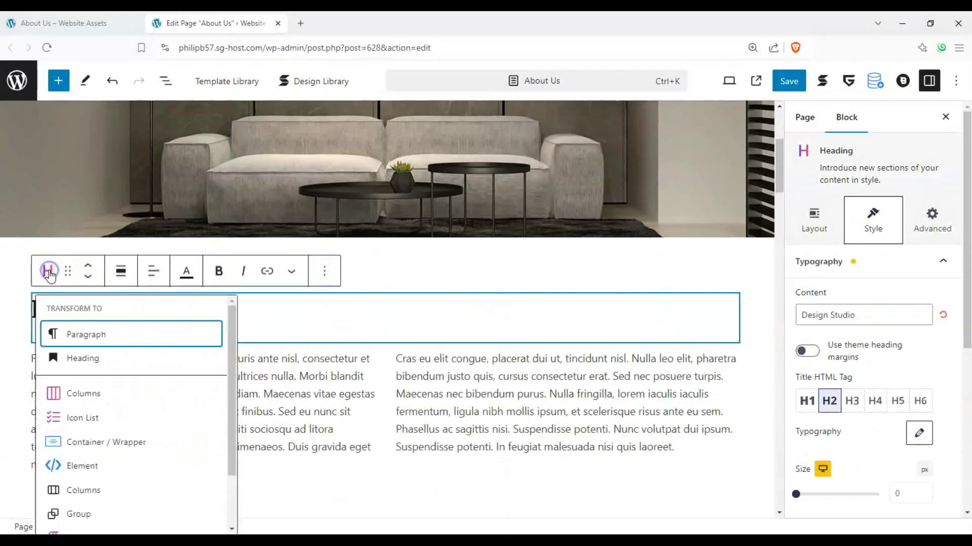
scroll(144, 357, "down", 2)
scroll(145, 363, "up", 2)
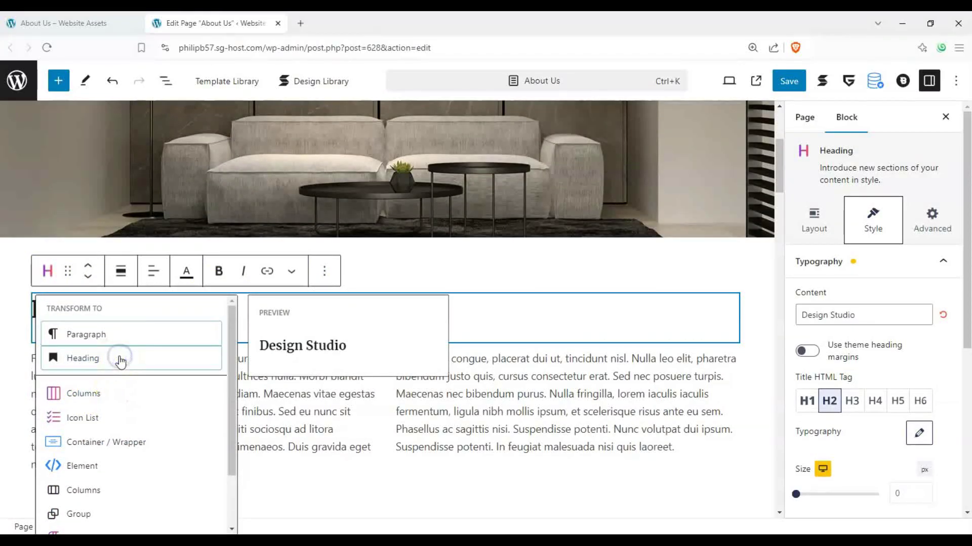
left_click(121, 360)
left_click(819, 124)
left_click(837, 121)
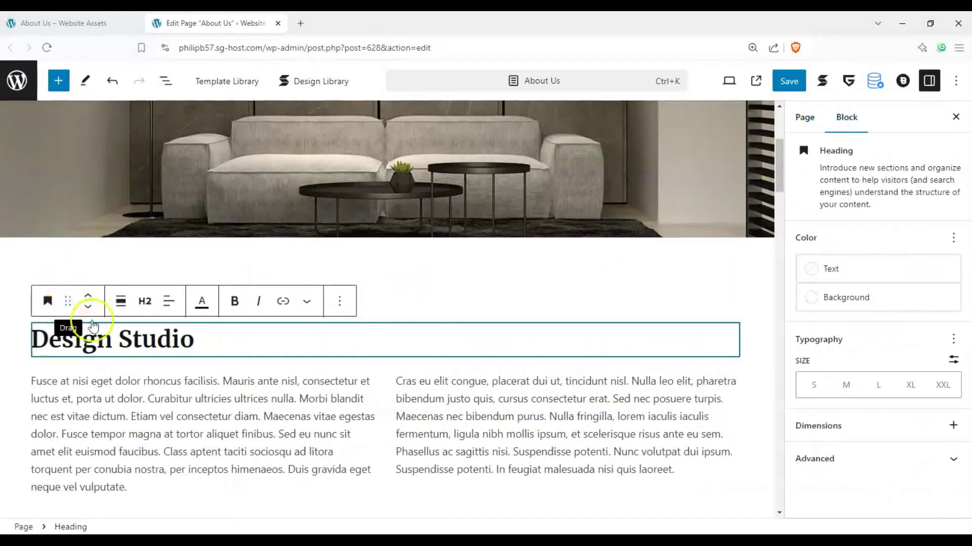
Step: Insert a GreenShift Heading Advanced block just above the text columns
left_click(58, 81)
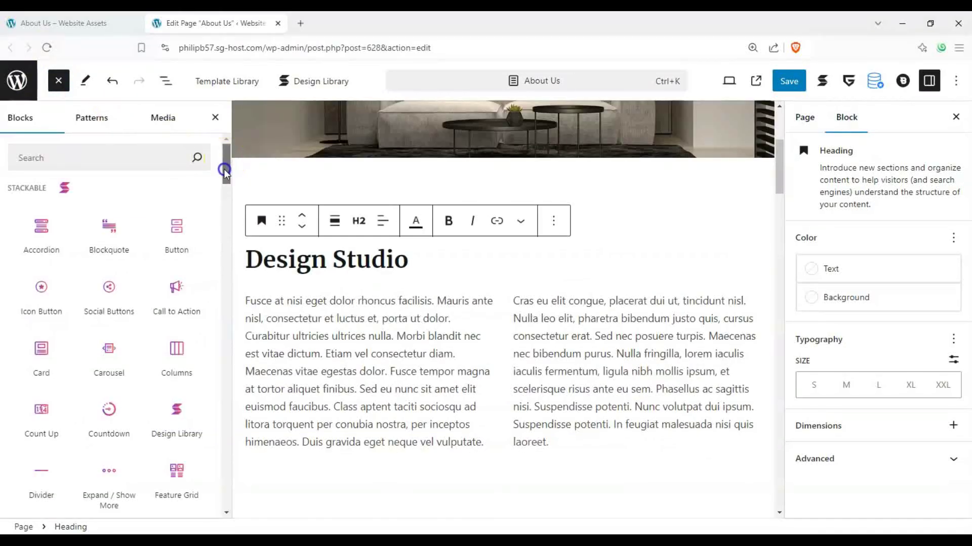
scroll(225, 171, "down", 3)
left_click_drag(225, 171, 225, 210)
left_click_drag(110, 385, 133, 373)
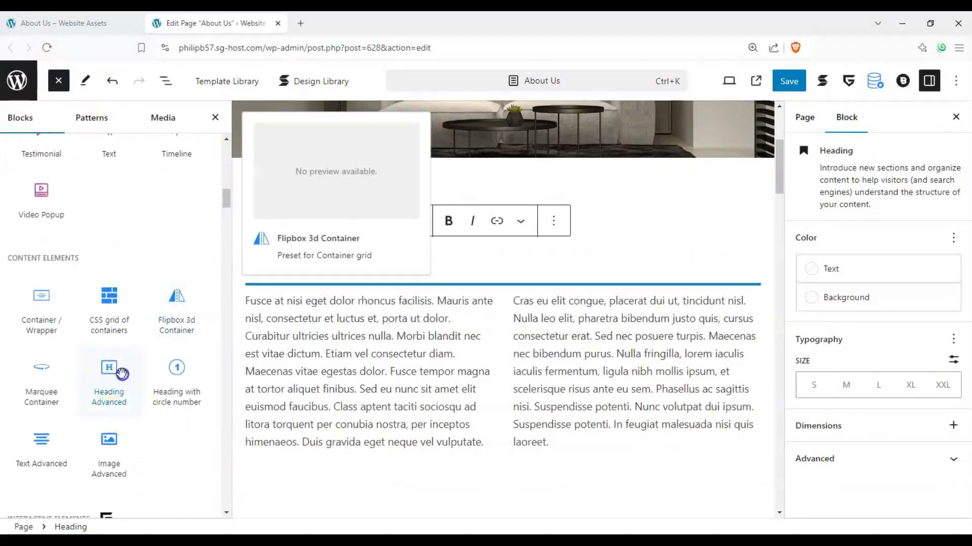
left_click_drag(223, 345, 285, 272)
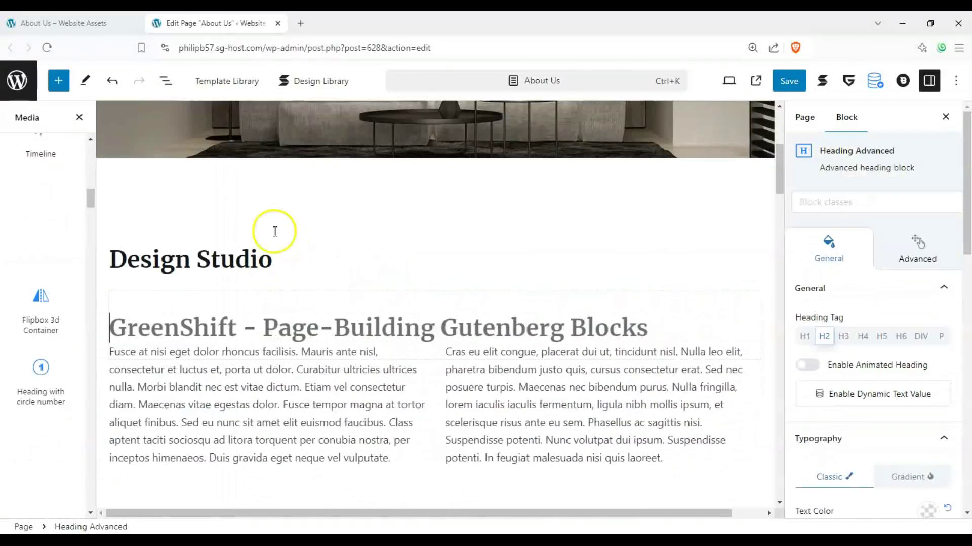
Step: Copy the 'Design Studio' text from the old heading into the new Heading Advanced block
left_click(157, 245)
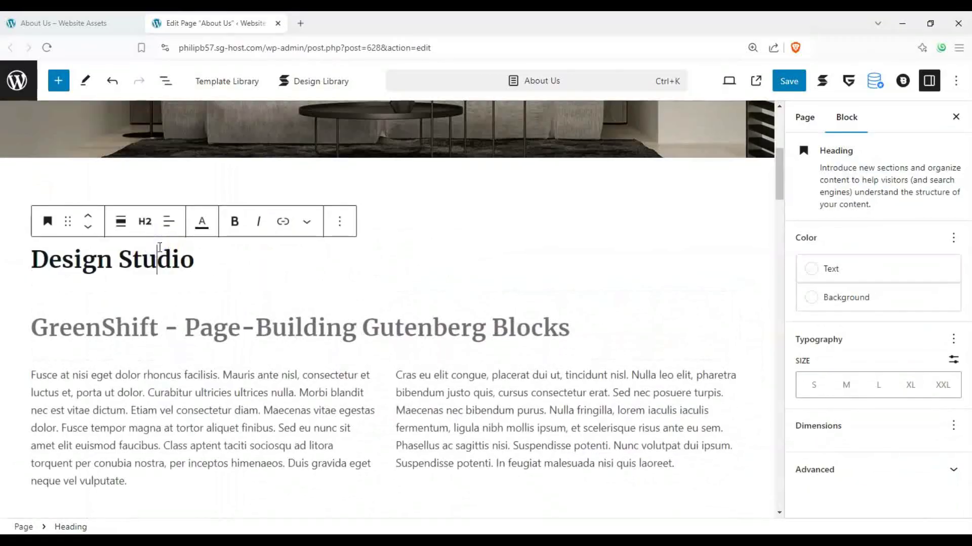
left_click_drag(155, 266, 24, 272)
key("ctrl+c")
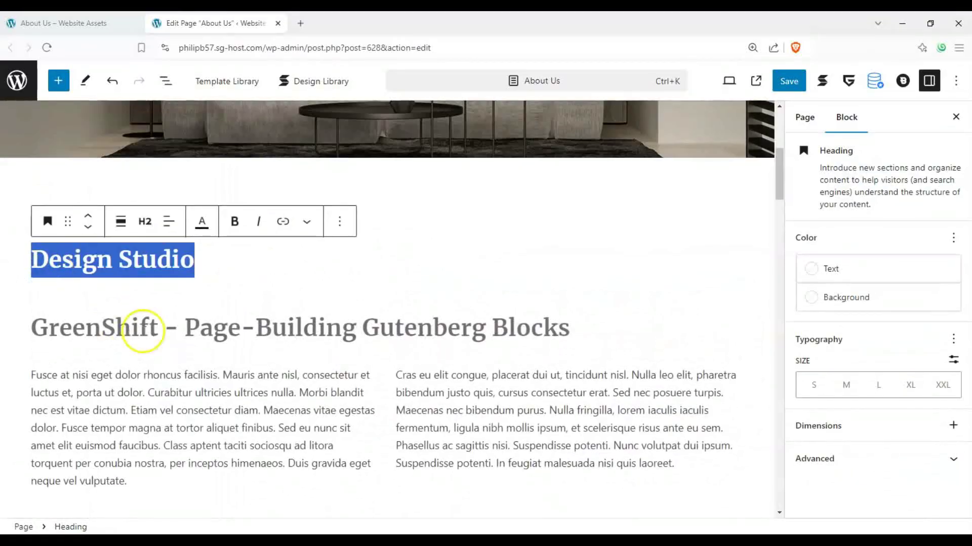
left_click(137, 328)
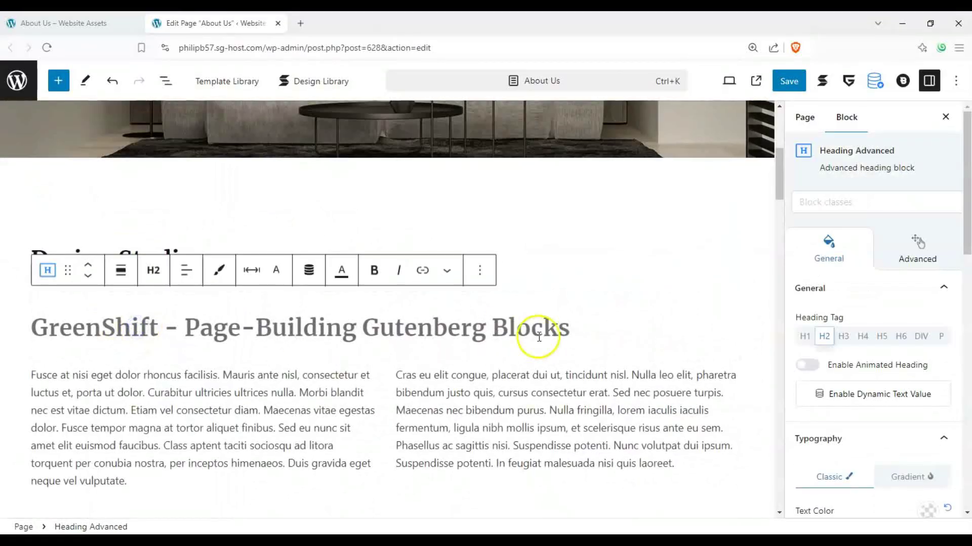
key("ctrl+v")
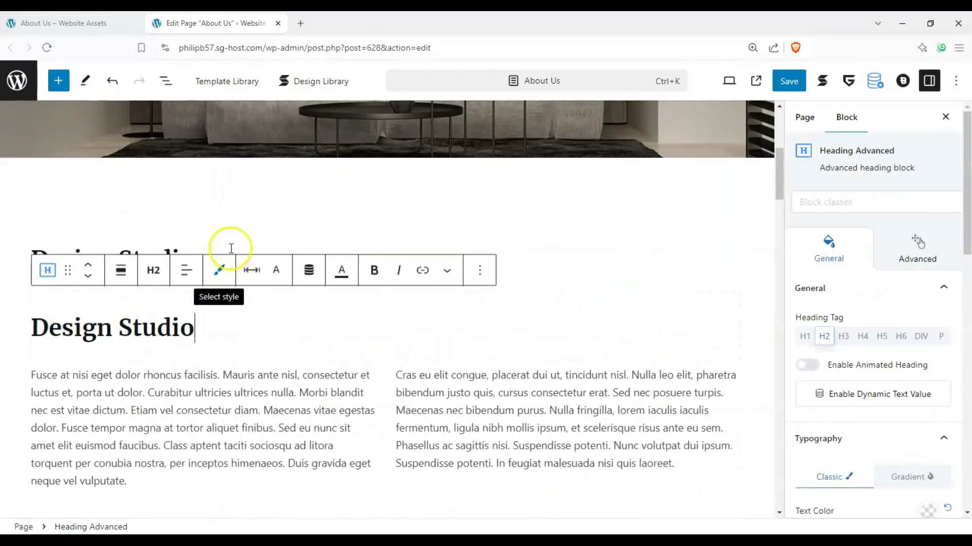
Step: Delete the old standard Design Studio heading
left_click(212, 249)
left_click(340, 221)
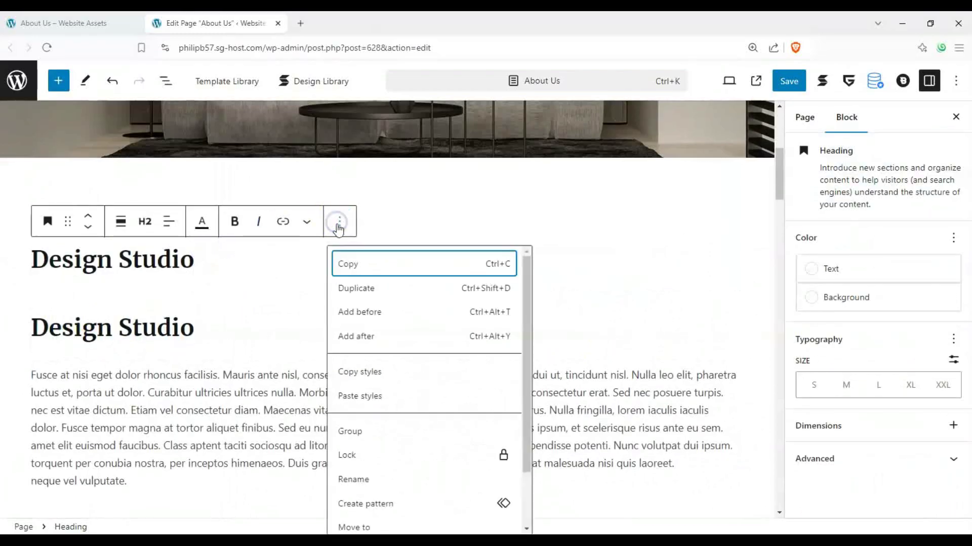
scroll(364, 486, "down", 1)
left_click(365, 517)
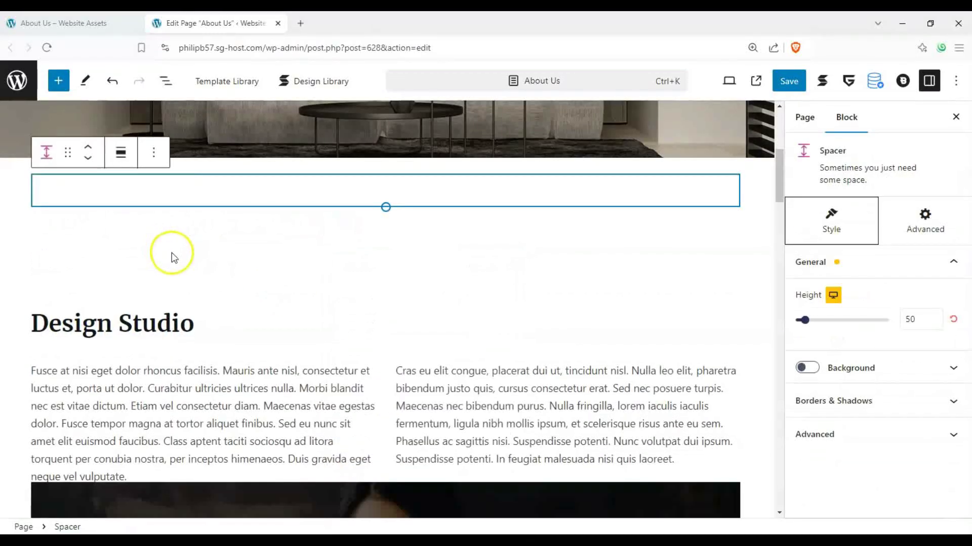
Step: Animate the Design Studio heading with Flip Left and ease-in-out-back easing
left_click(207, 241)
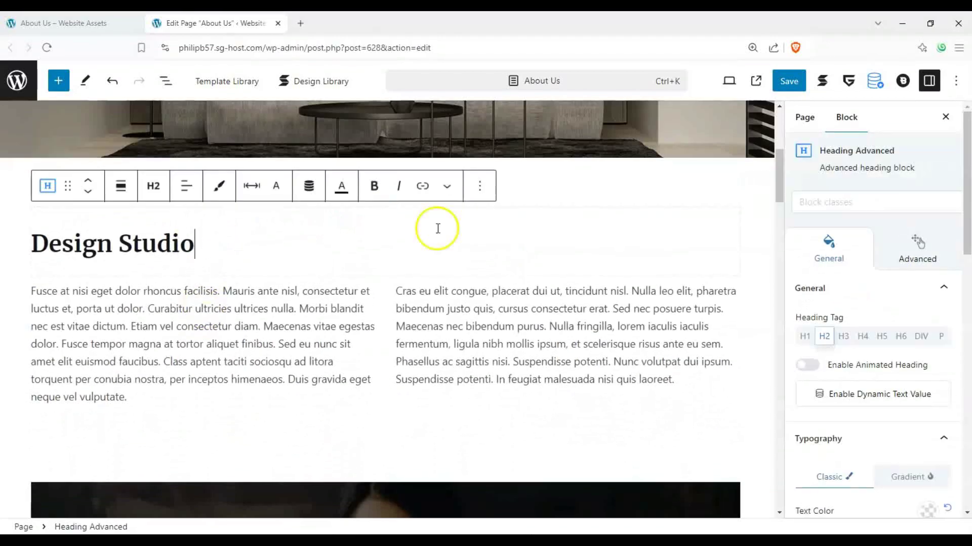
left_click(919, 260)
left_click(906, 345)
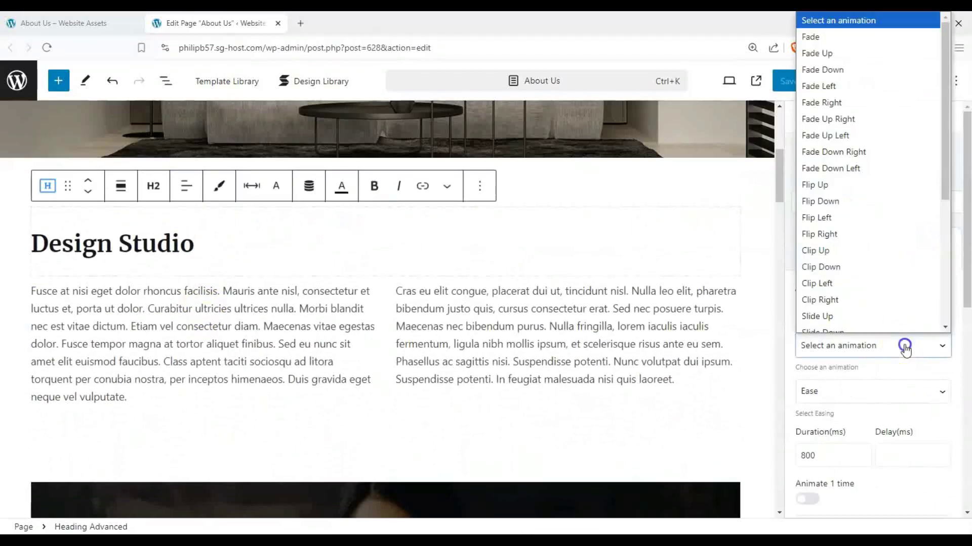
scroll(844, 225, "down", 1)
key("Escape")
left_click(838, 218)
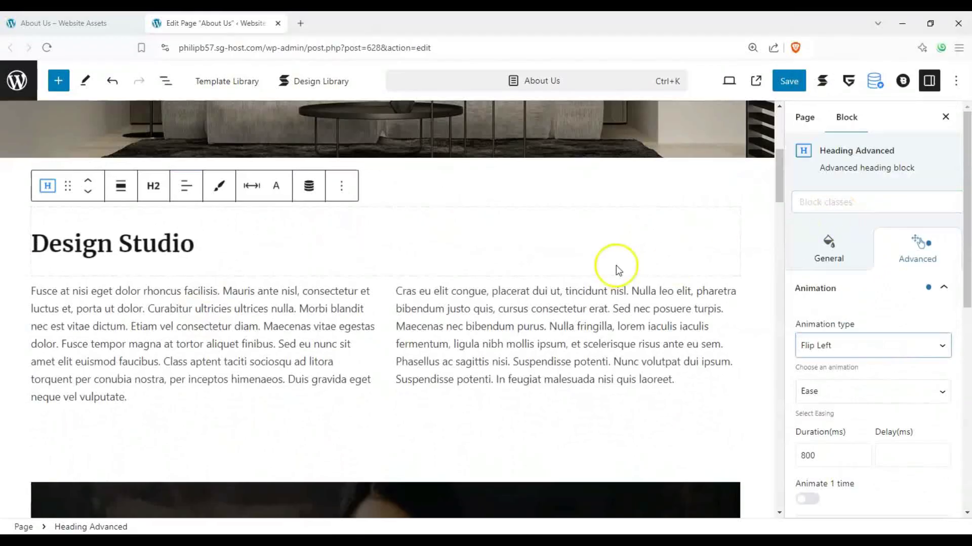
scroll(618, 270, "down", 1)
left_click(807, 391)
left_click(845, 190)
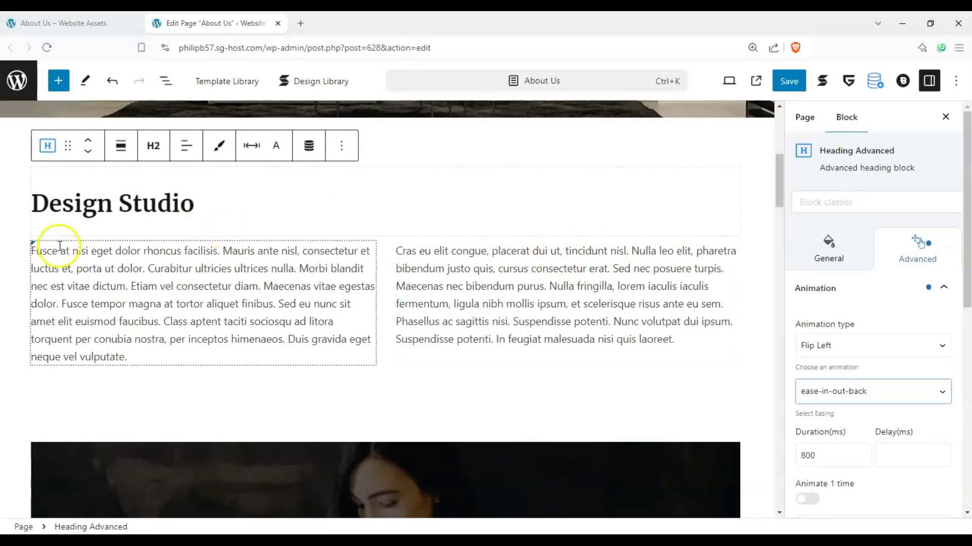
scroll(101, 253, "down", 1)
Step: Convert the two-column text block into a GreenShift Container / Wrapper
left_click(120, 252)
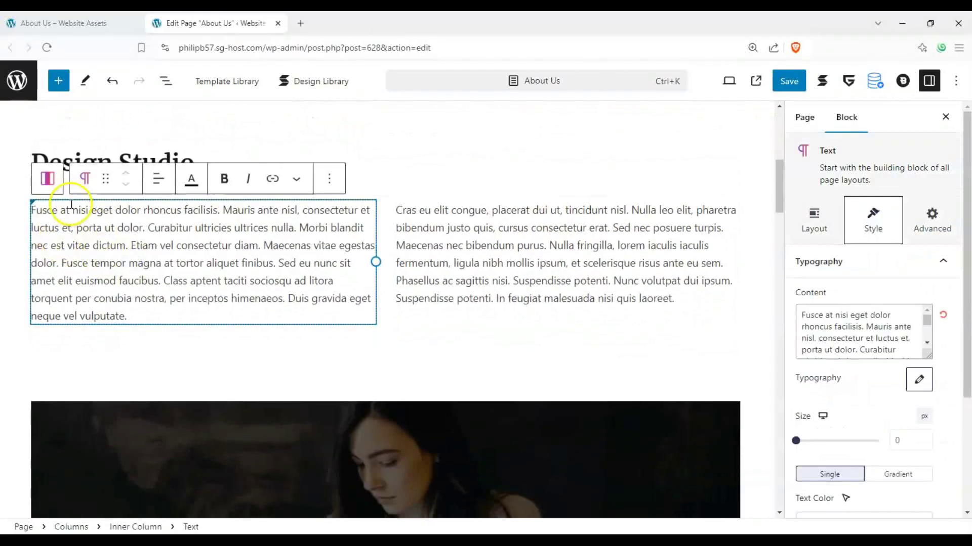
left_click(48, 179)
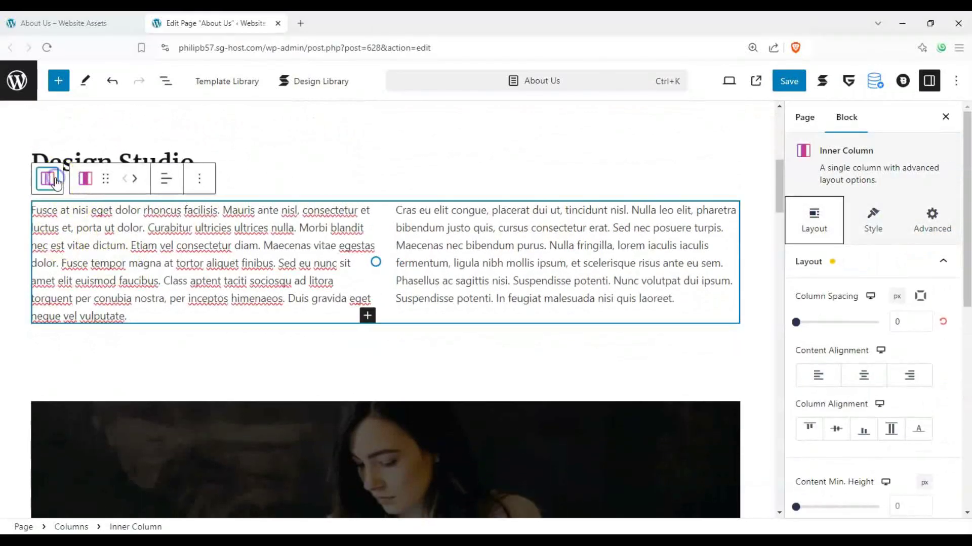
left_click(48, 179)
left_click(49, 179)
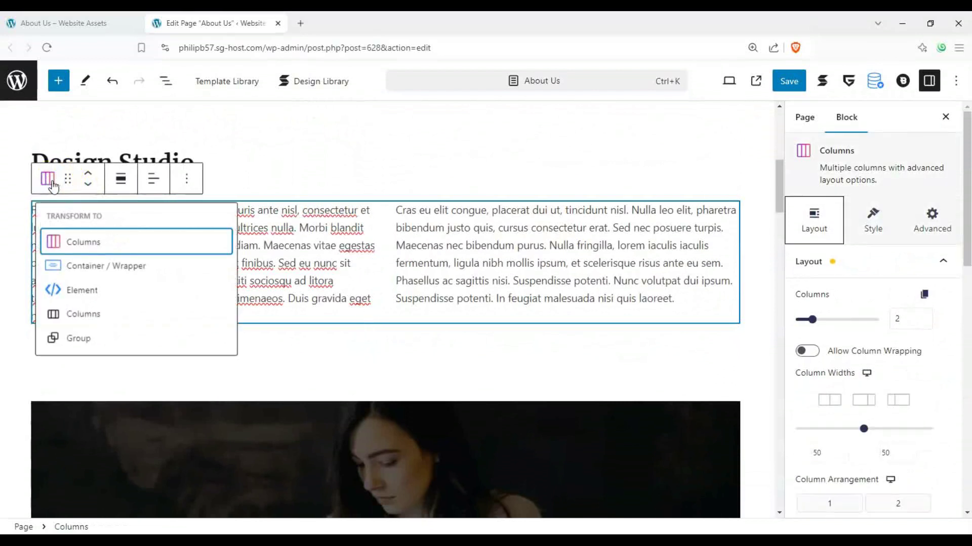
mouse_move(88, 250)
left_click(107, 270)
Step: Set the text-columns wrapper's animation type to Flip Up
left_click(512, 263)
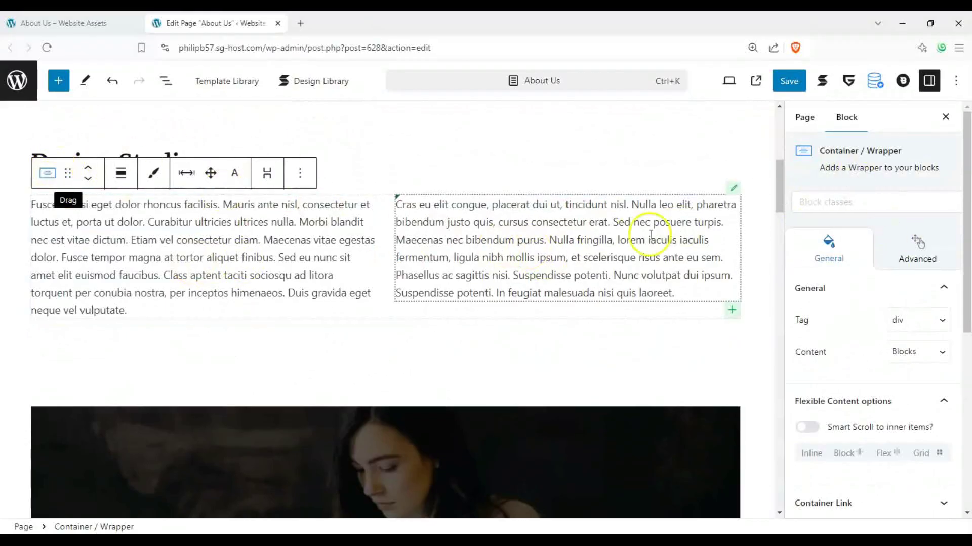
left_click(889, 253)
left_click(867, 349)
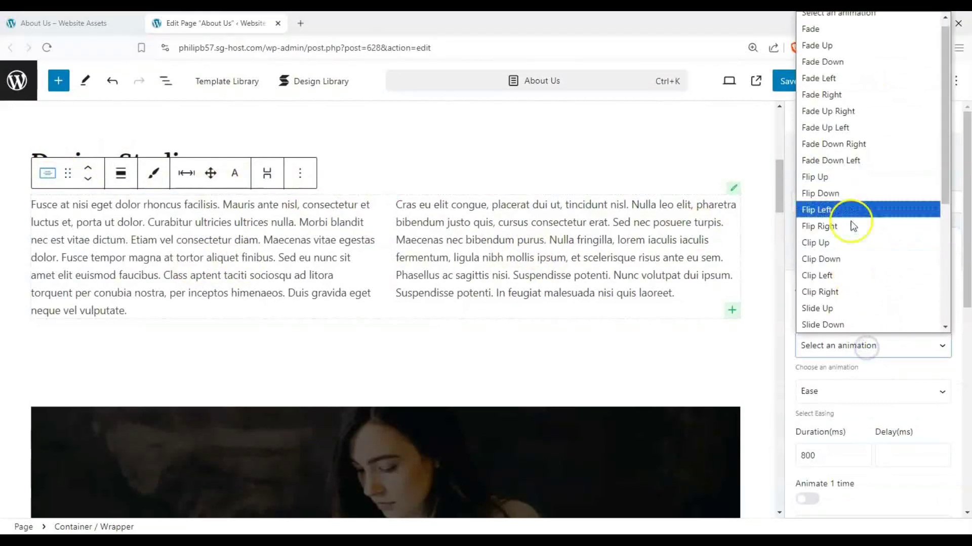
left_click(849, 187)
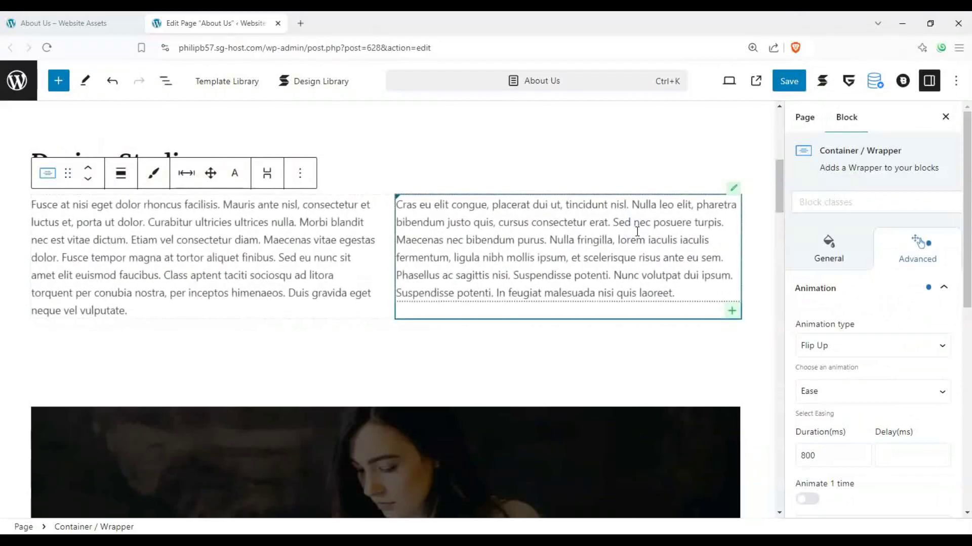
scroll(628, 273, "down", 5)
Step: Convert the Video Popup block into a GreenShift Container / Wrapper
scroll(633, 250, "up", 1)
left_click(654, 251)
left_click(49, 203)
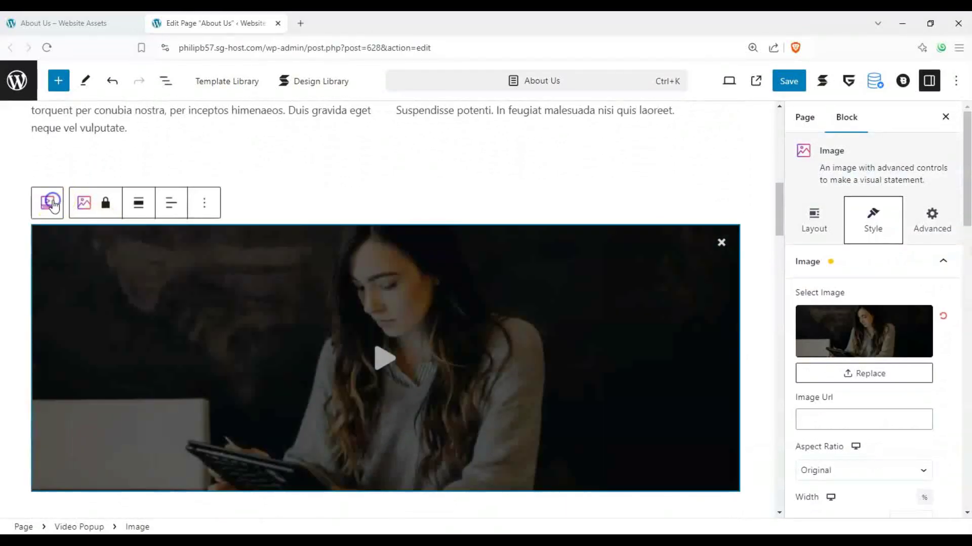
left_click(48, 203)
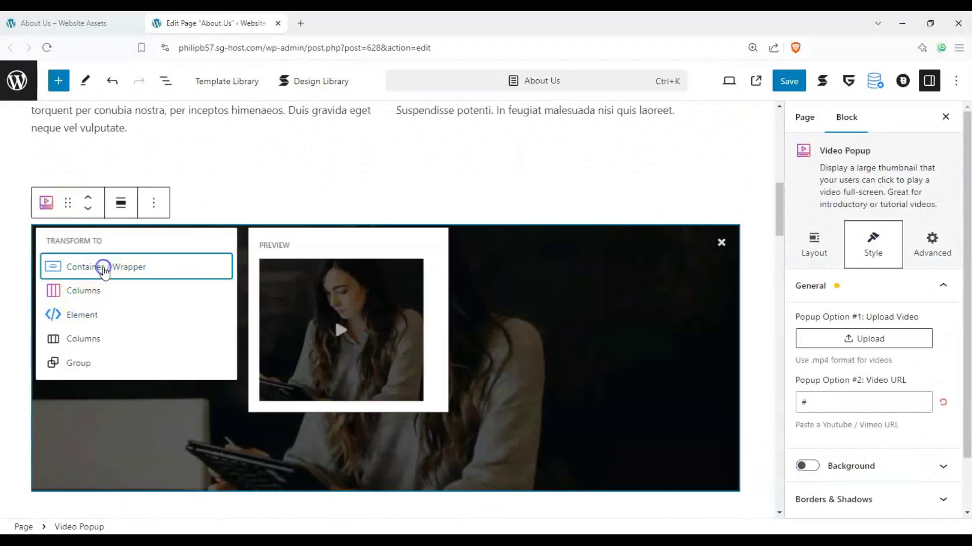
left_click(104, 272)
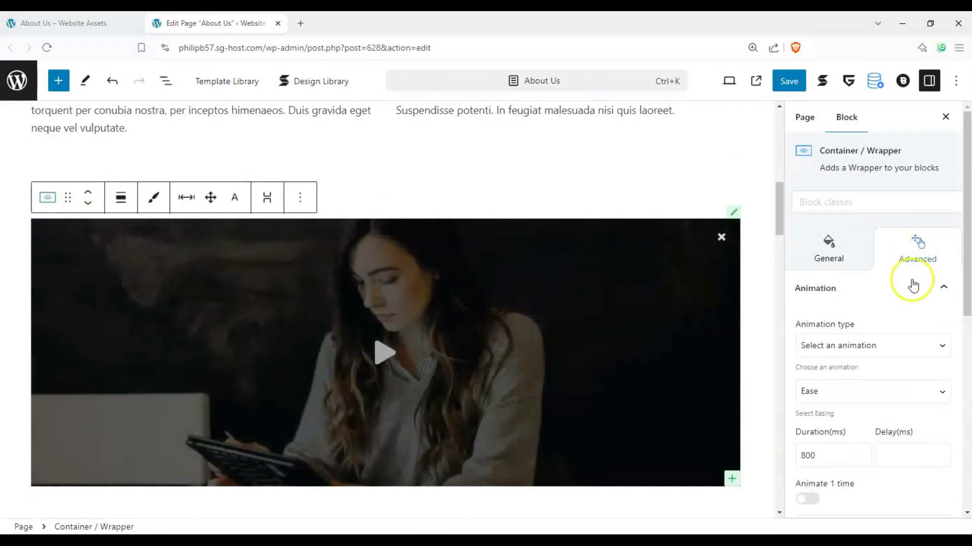
Step: Set the video wrapper's animation type to Clip Left
left_click(922, 347)
left_click(872, 277)
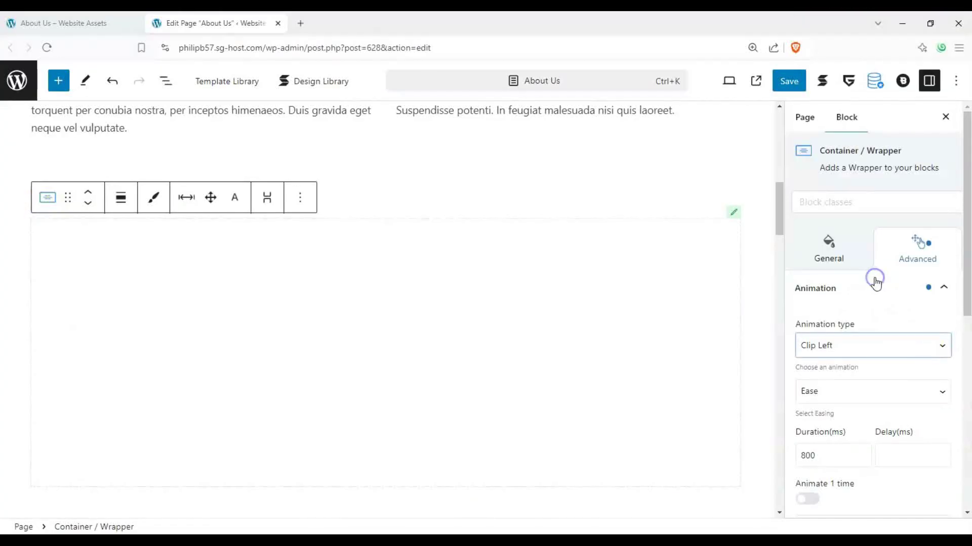
scroll(551, 247, "down", 2)
scroll(553, 250, "up", 4)
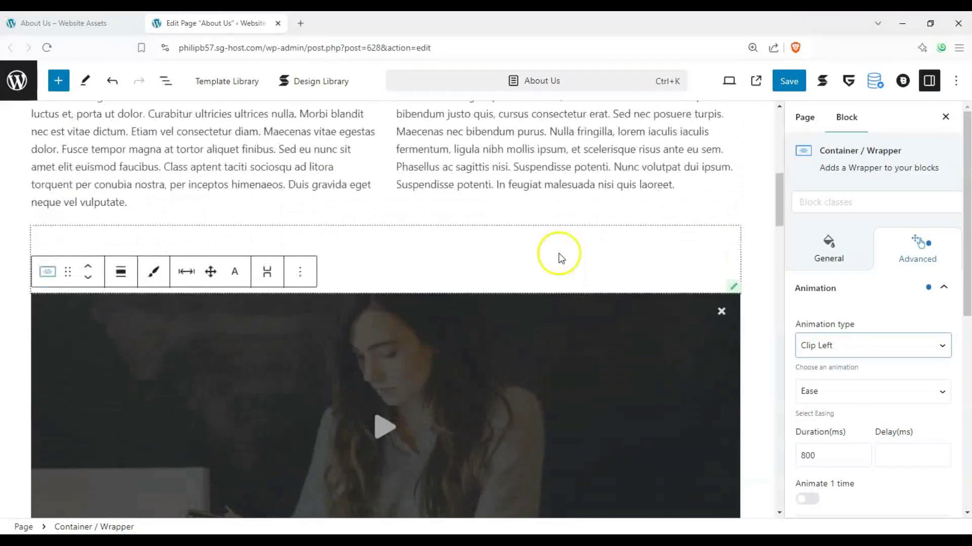
scroll(560, 256, "down", 7)
scroll(449, 253, "down", 15)
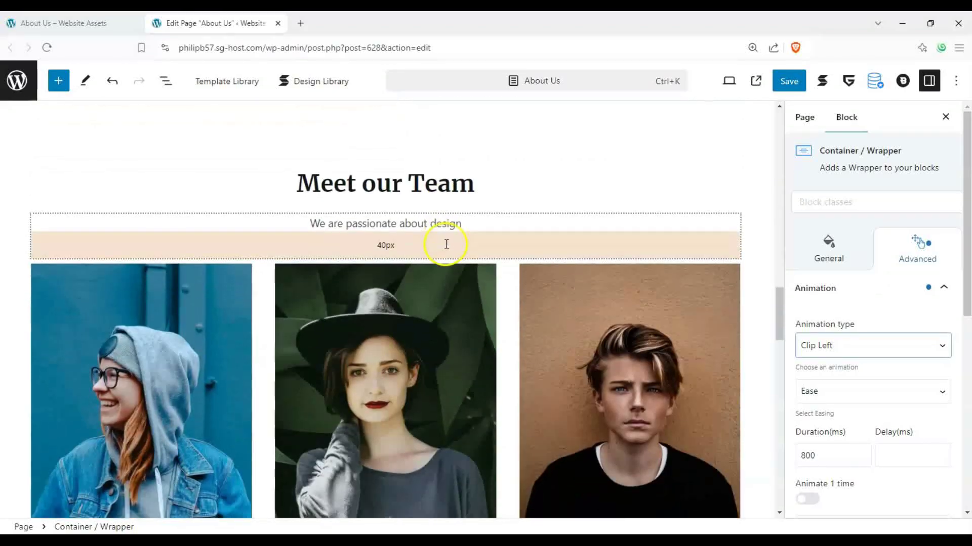
scroll(446, 248, "up", 15)
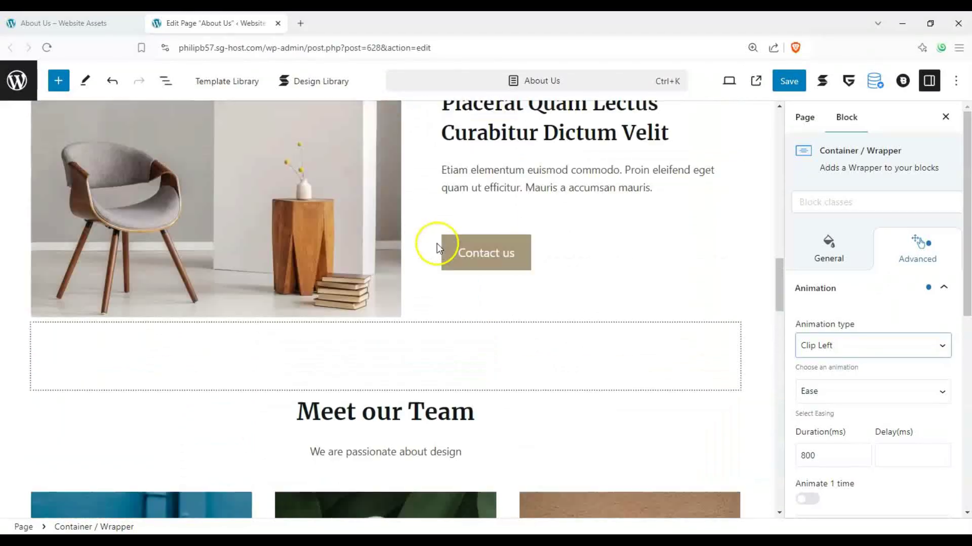
Step: Scroll through the edited About Us page to review the animated blocks
scroll(424, 255, "up", 12)
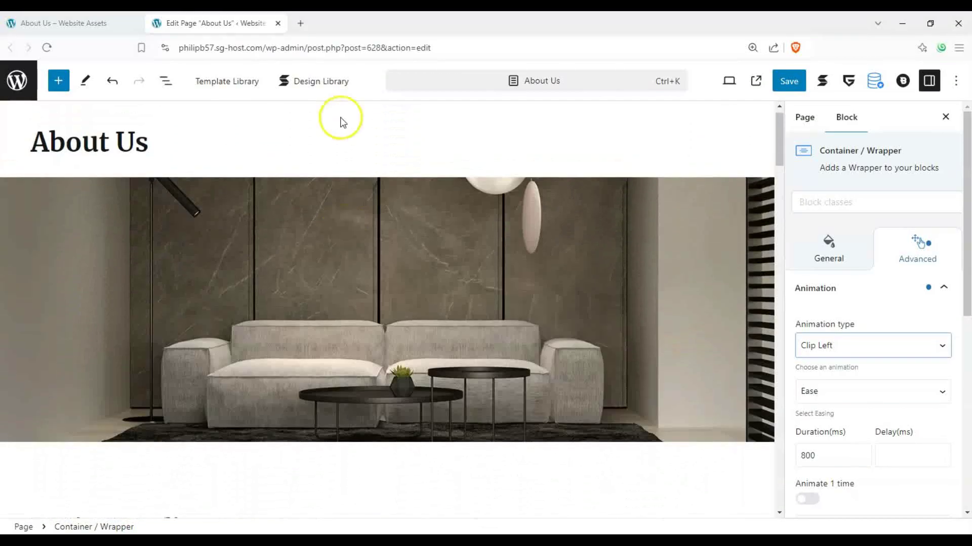
scroll(340, 126, "down", 5)
scroll(377, 221, "down", 5)
scroll(507, 251, "up", 2)
scroll(540, 230, "down", 3)
scroll(826, 282, "down", 3)
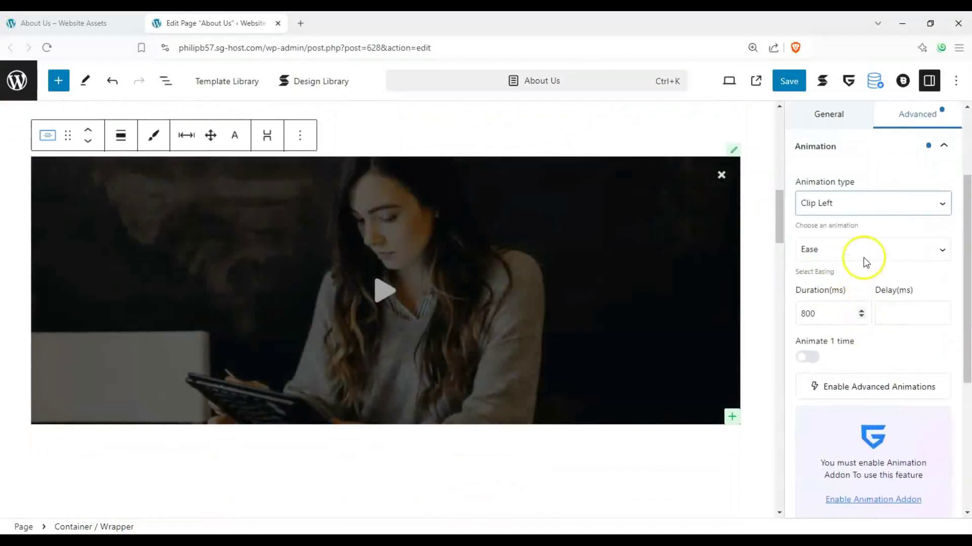
scroll(865, 263, "up", 1)
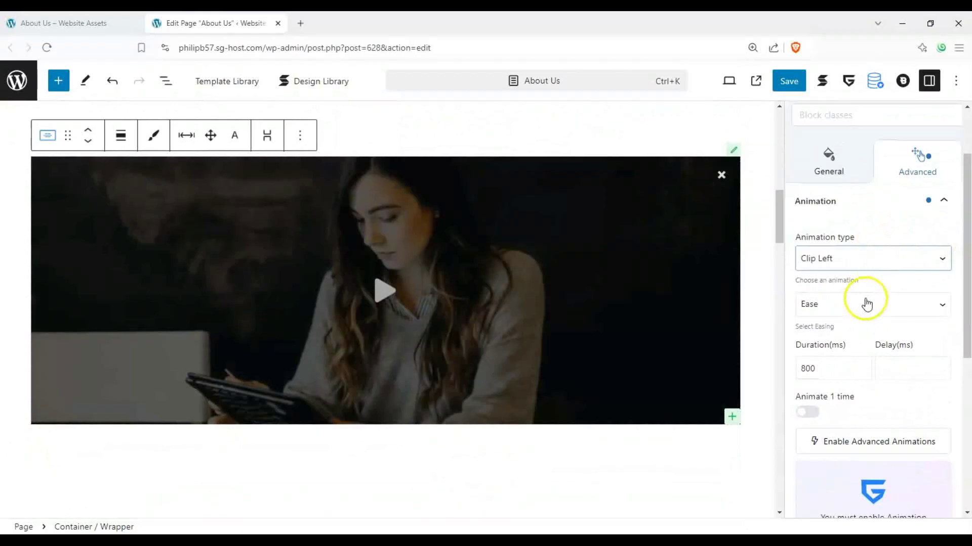
scroll(874, 308, "down", 1)
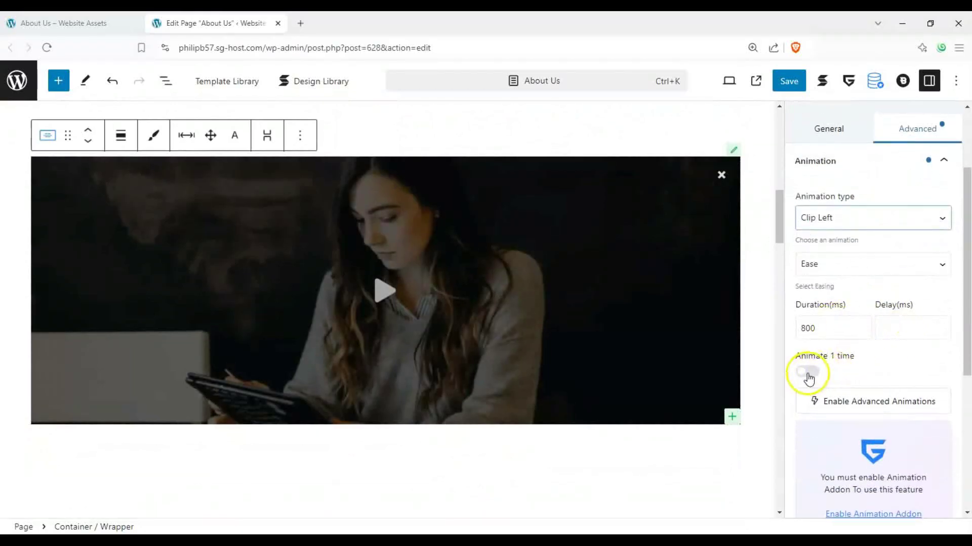
Step: Save the About Us page and view the live page in the 'About Us – Website Assets' tab
scroll(811, 373, "down", 5)
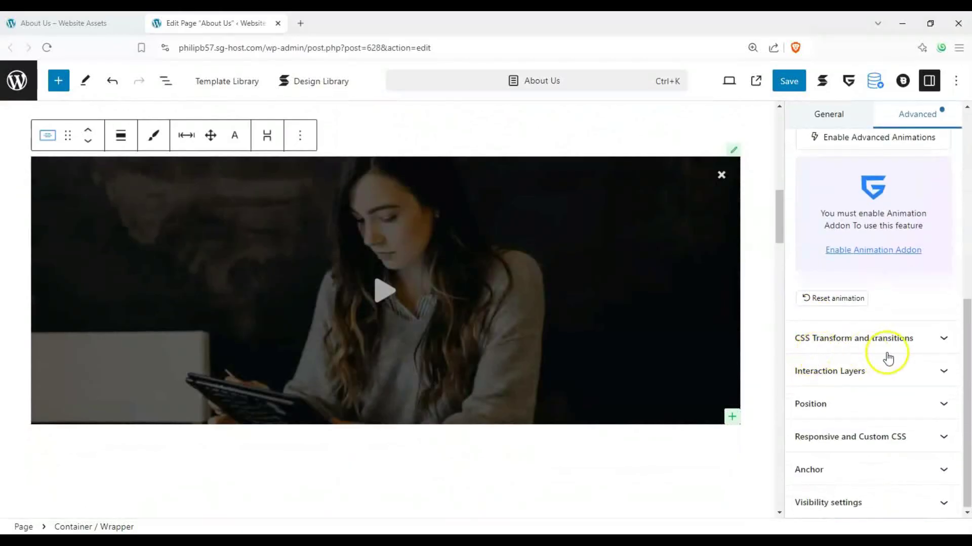
scroll(875, 349, "up", 6)
scroll(711, 301, "up", 3)
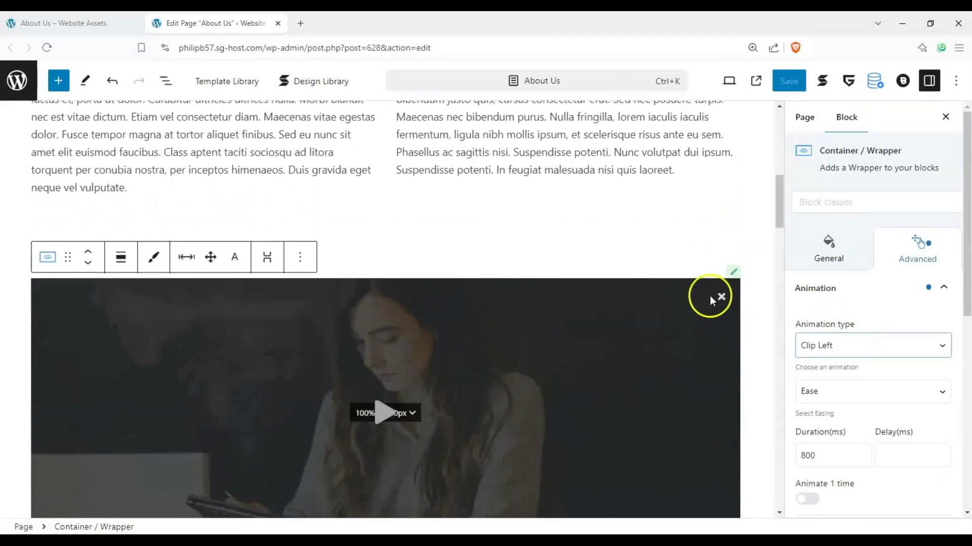
scroll(711, 301, "up", 10)
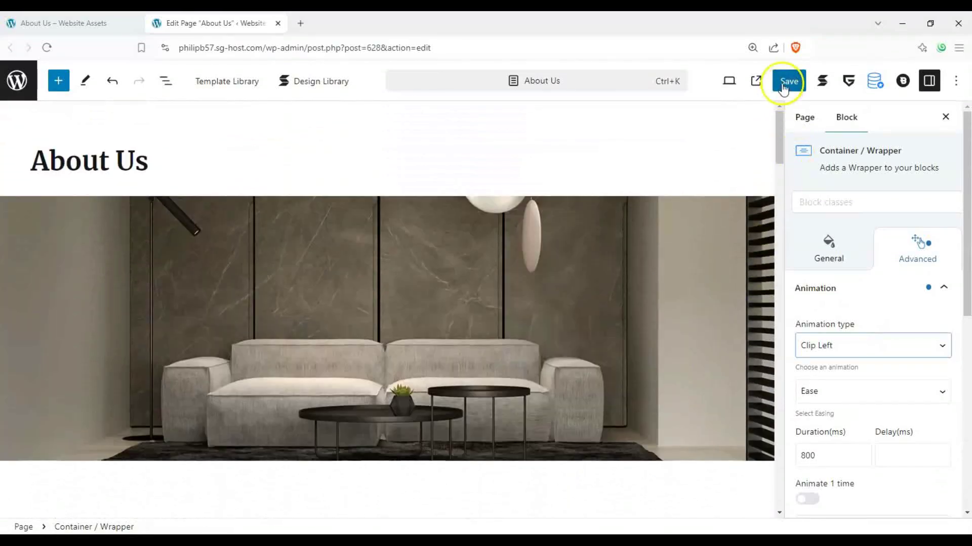
left_click(787, 82)
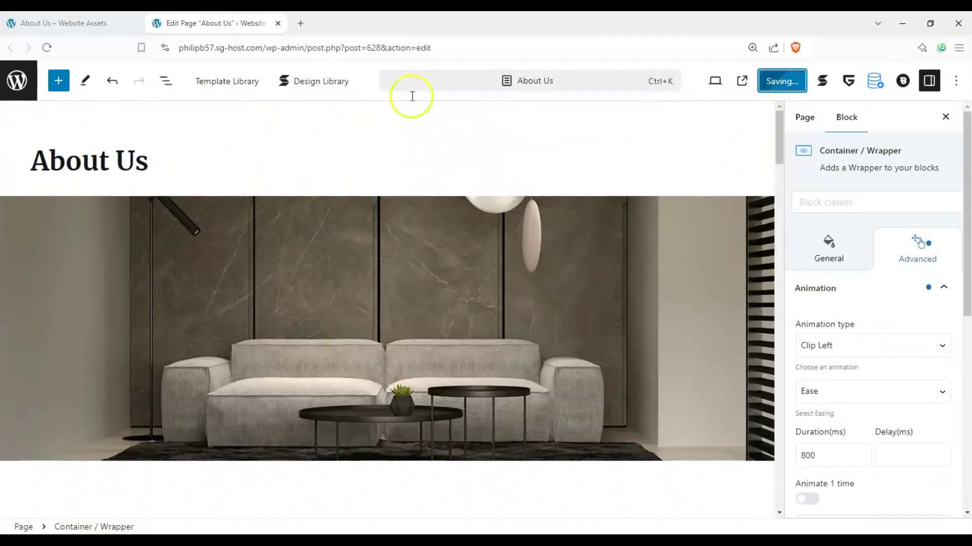
left_click(79, 25)
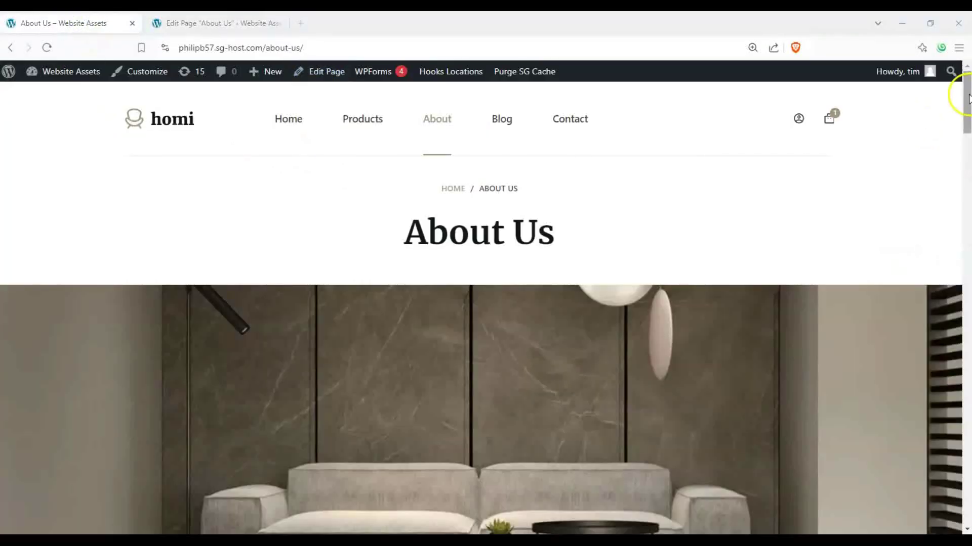
scroll(968, 96, "down", 15)
scroll(968, 96, "up", 3)
scroll(965, 202, "up", 12)
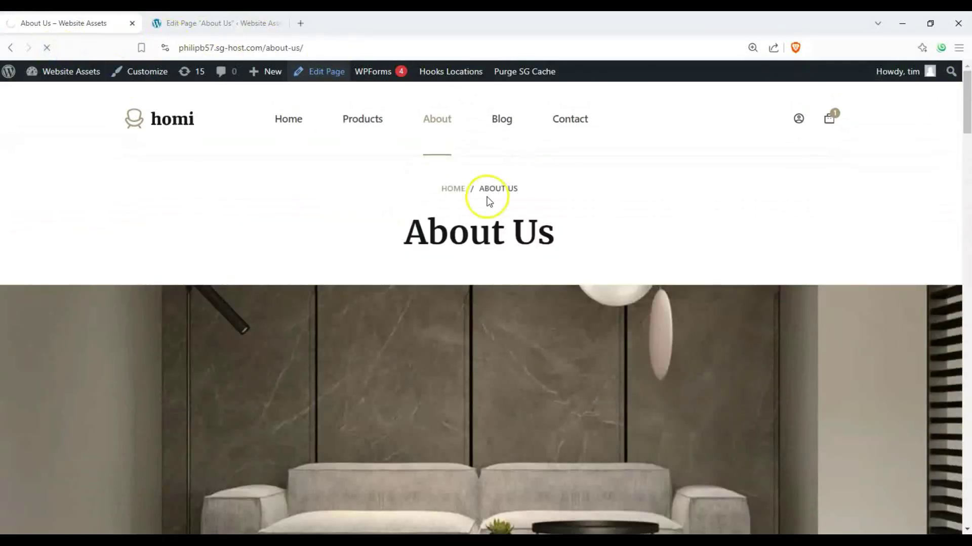
scroll(658, 303, "down", 3)
scroll(850, 186, "up", 2)
scroll(967, 109, "down", 7)
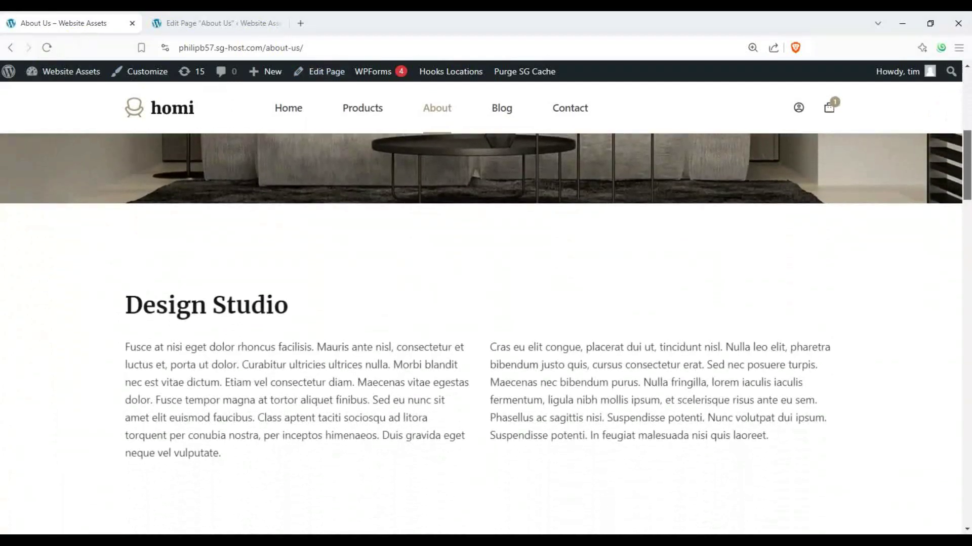
scroll(486, 334, "down", 8)
scroll(485, 334, "up", 15)
scroll(486, 334, "down", 12)
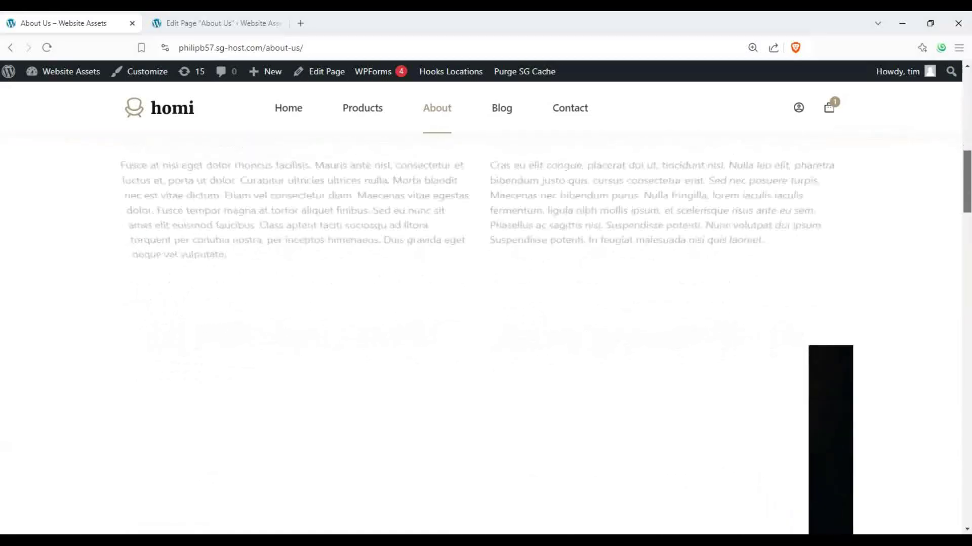
scroll(486, 334, "up", 13)
scroll(486, 334, "down", 10)
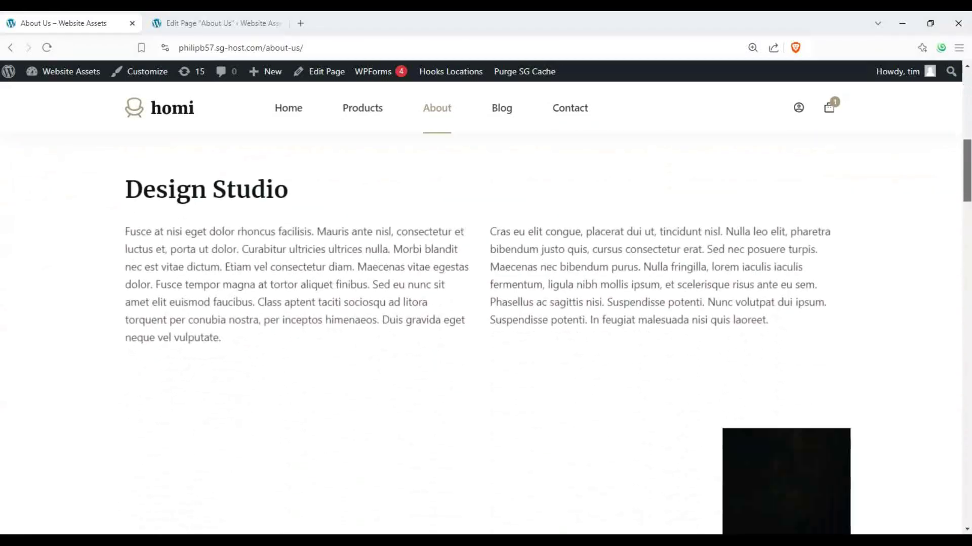
scroll(486, 334, "down", 3)
scroll(485, 334, "up", 8)
scroll(486, 334, "down", 7)
scroll(486, 334, "up", 8)
scroll(486, 334, "down", 10)
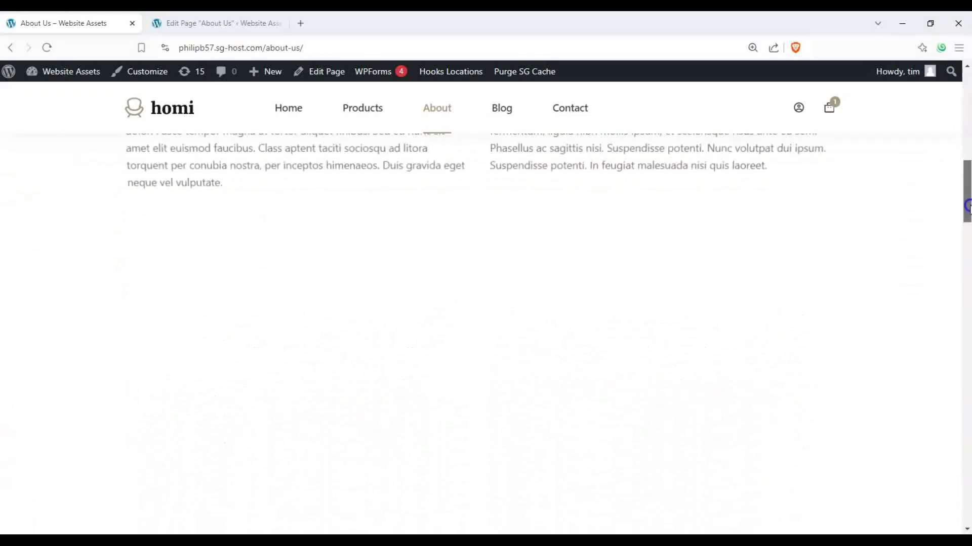